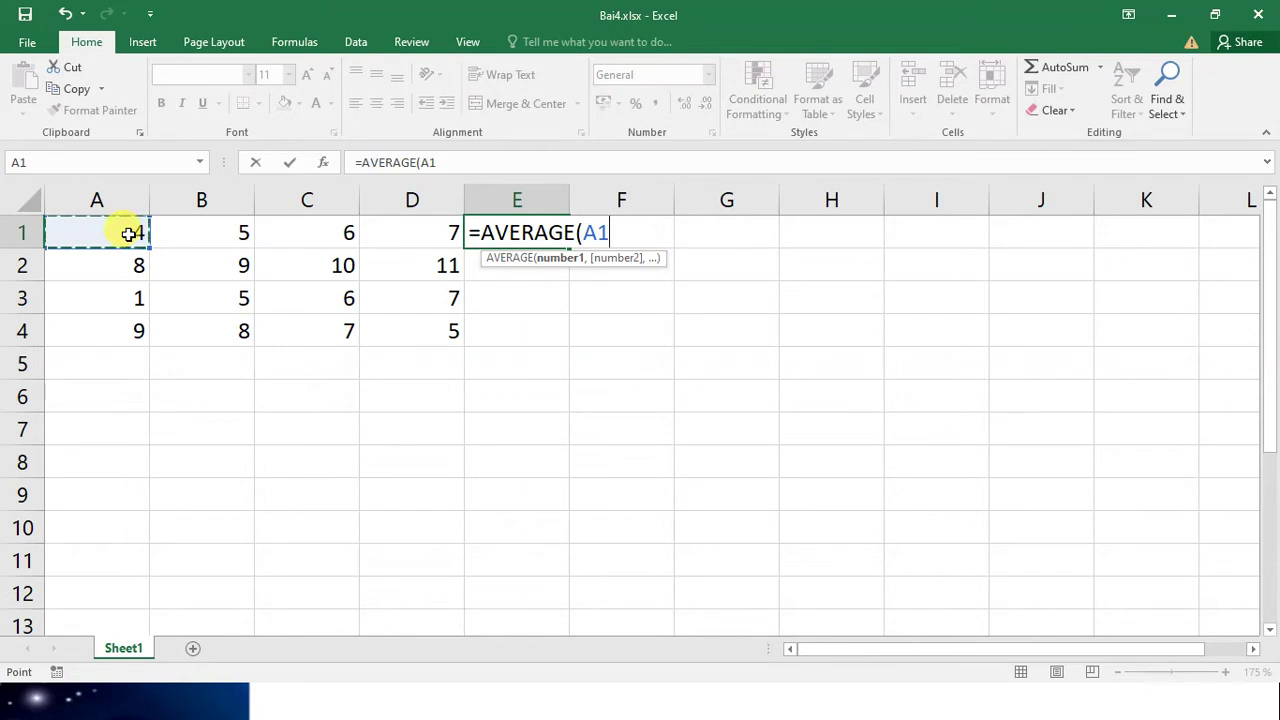
Complete the AVERAGE formula in E1 with B1:D1 as the second argument after A1, giving =AVERAGE(A1,B1:D1).
type(",")
left_click_drag(206, 233, 397, 233)
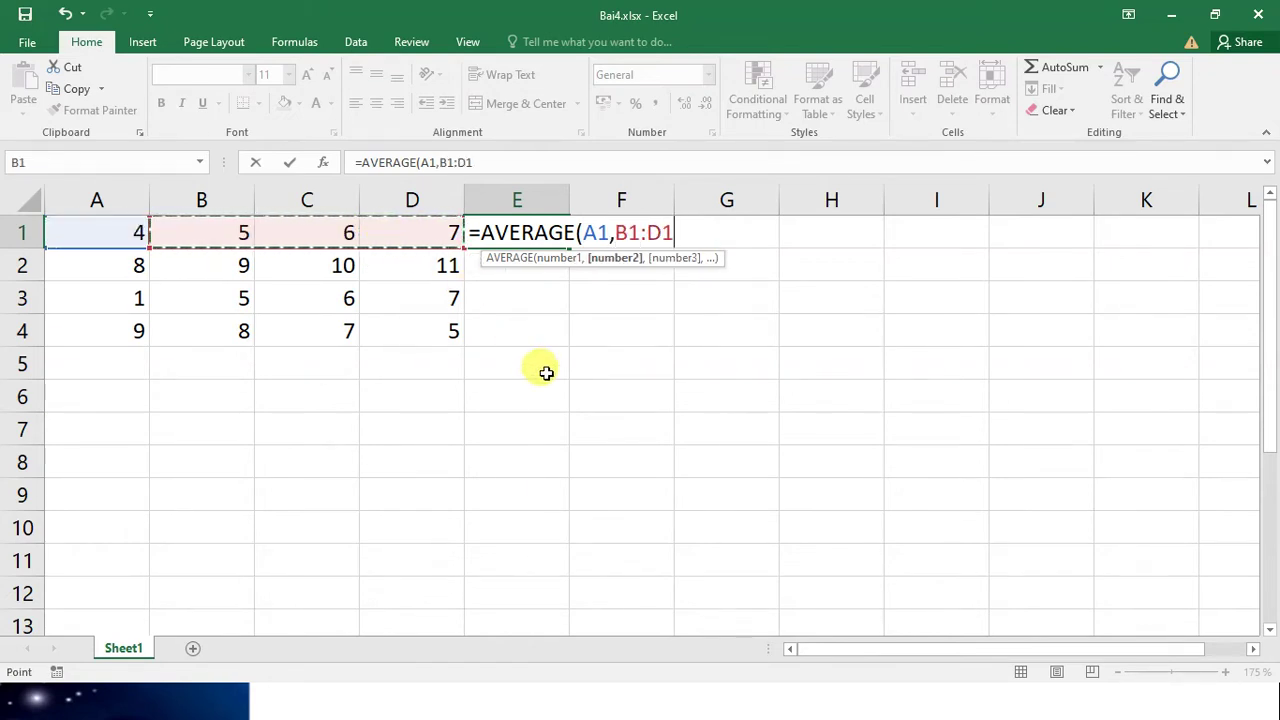
type(")")
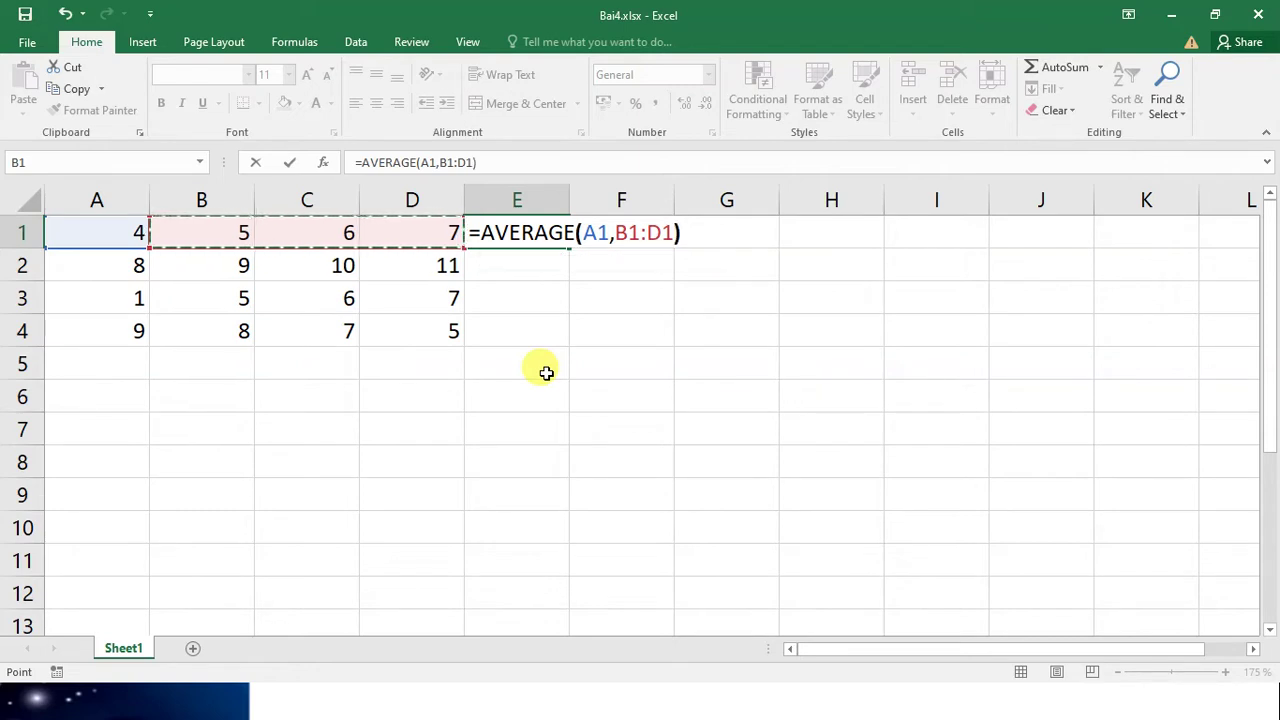
key("Return")
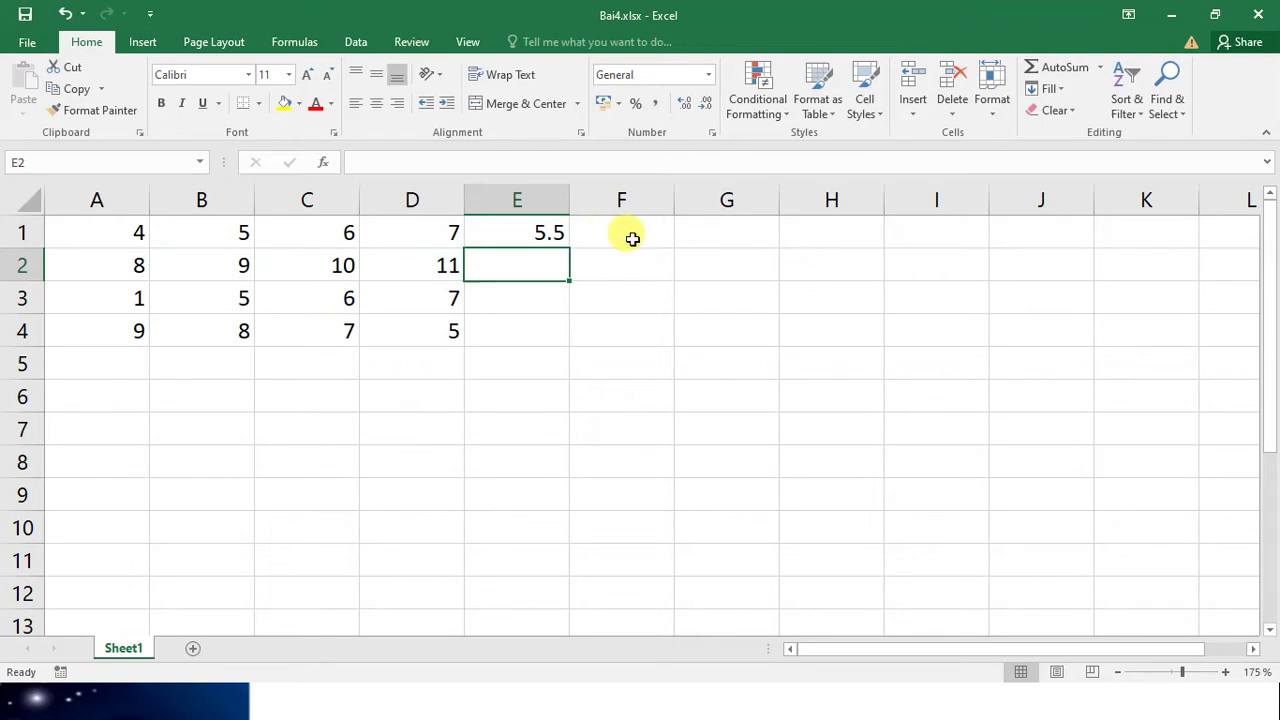
Fill the E1 average formula down through E4.
left_click(546, 233)
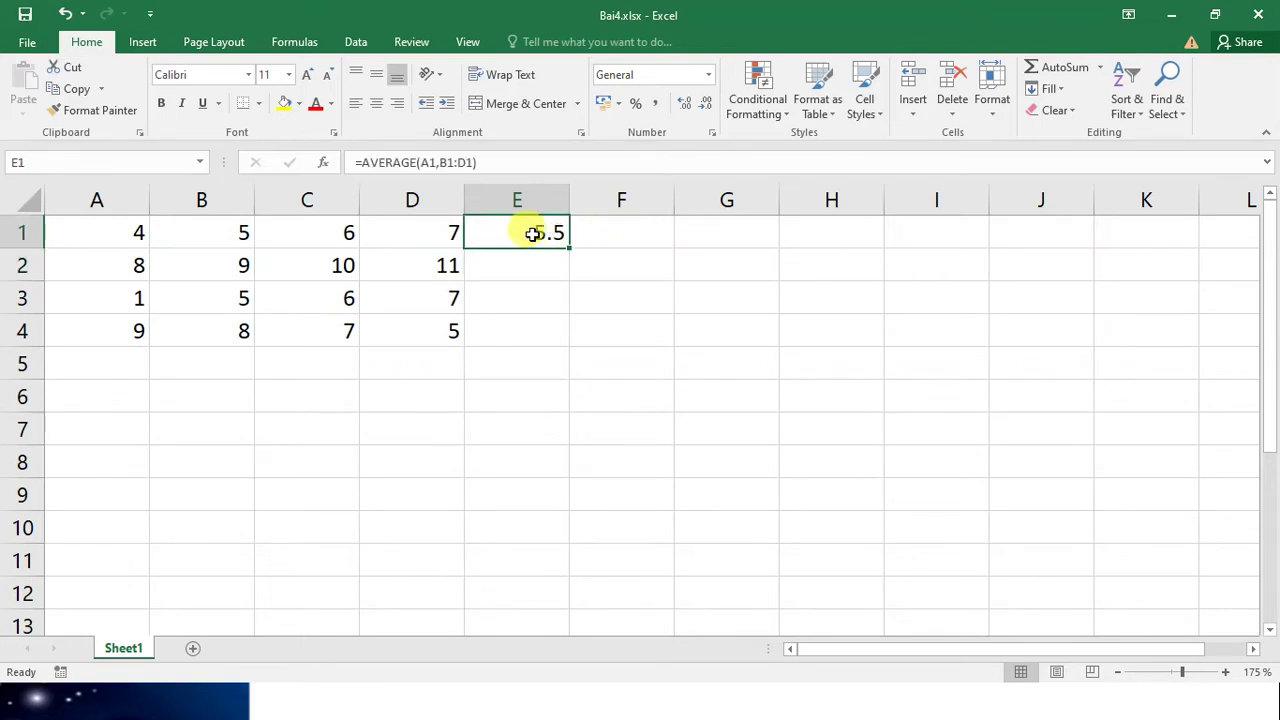
left_click_drag(571, 252, 560, 338)
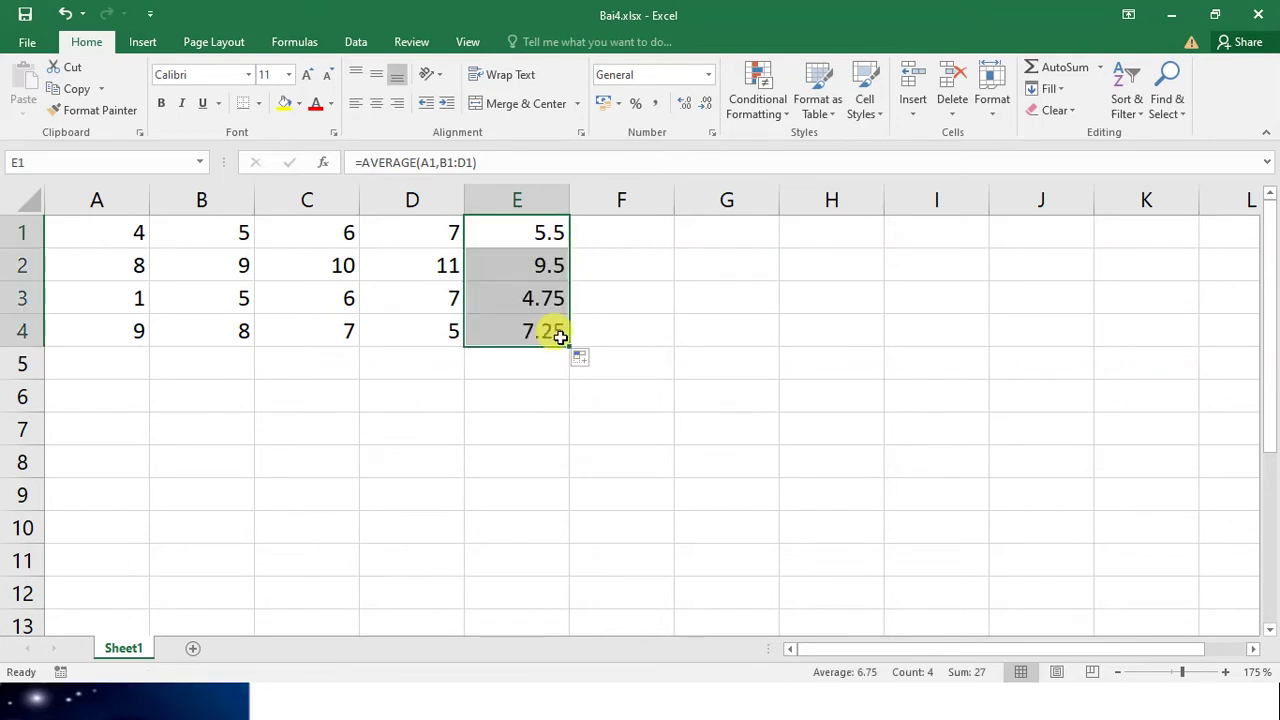
left_click(556, 363)
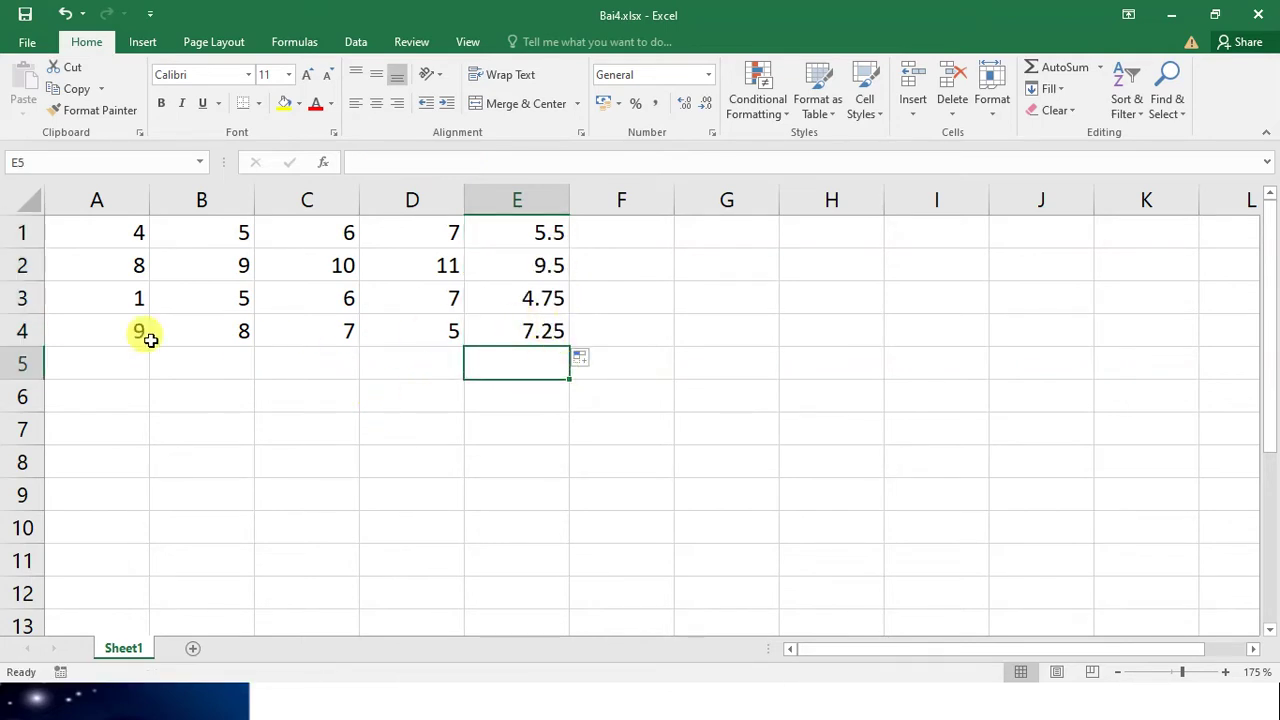
Replace the formula in E1 with =AVERAGE(A1:D1), using a single continuous range.
left_click(540, 232)
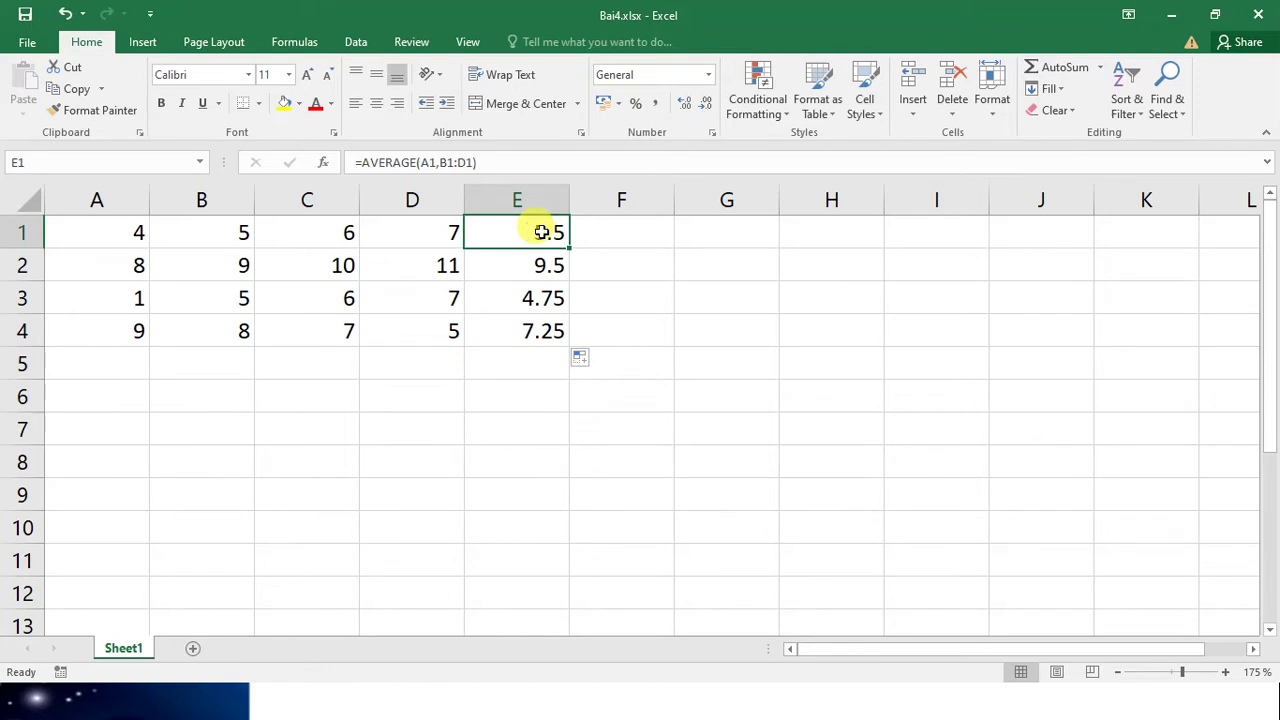
type("=a")
type("v")
key("BackSpace")
type("av")
left_click(542, 275)
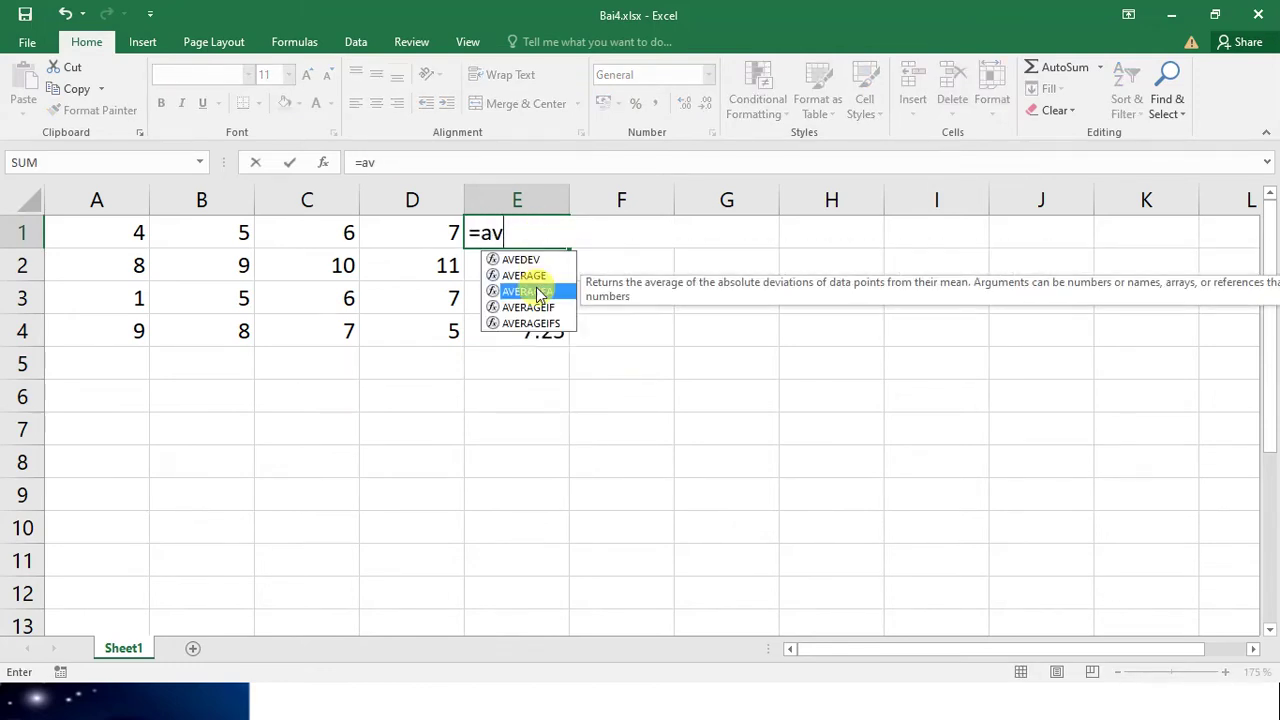
double_click(542, 275)
left_click_drag(121, 232, 420, 232)
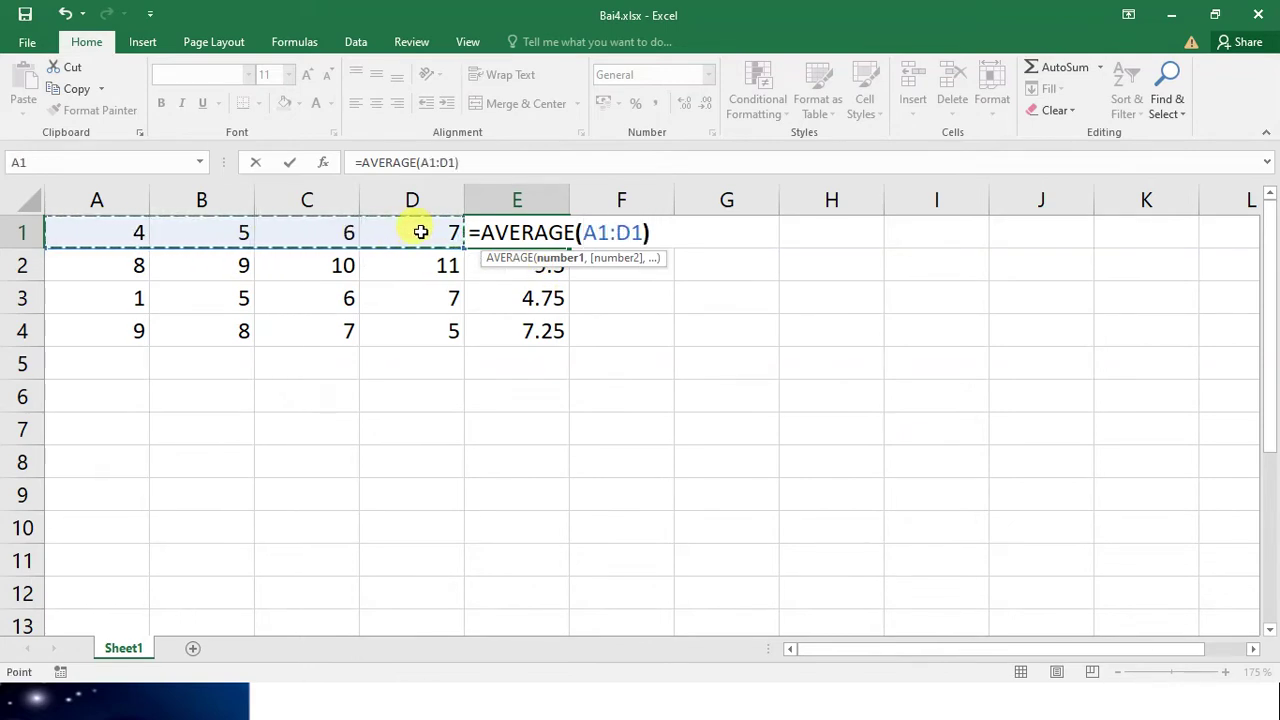
type(")")
key("Return")
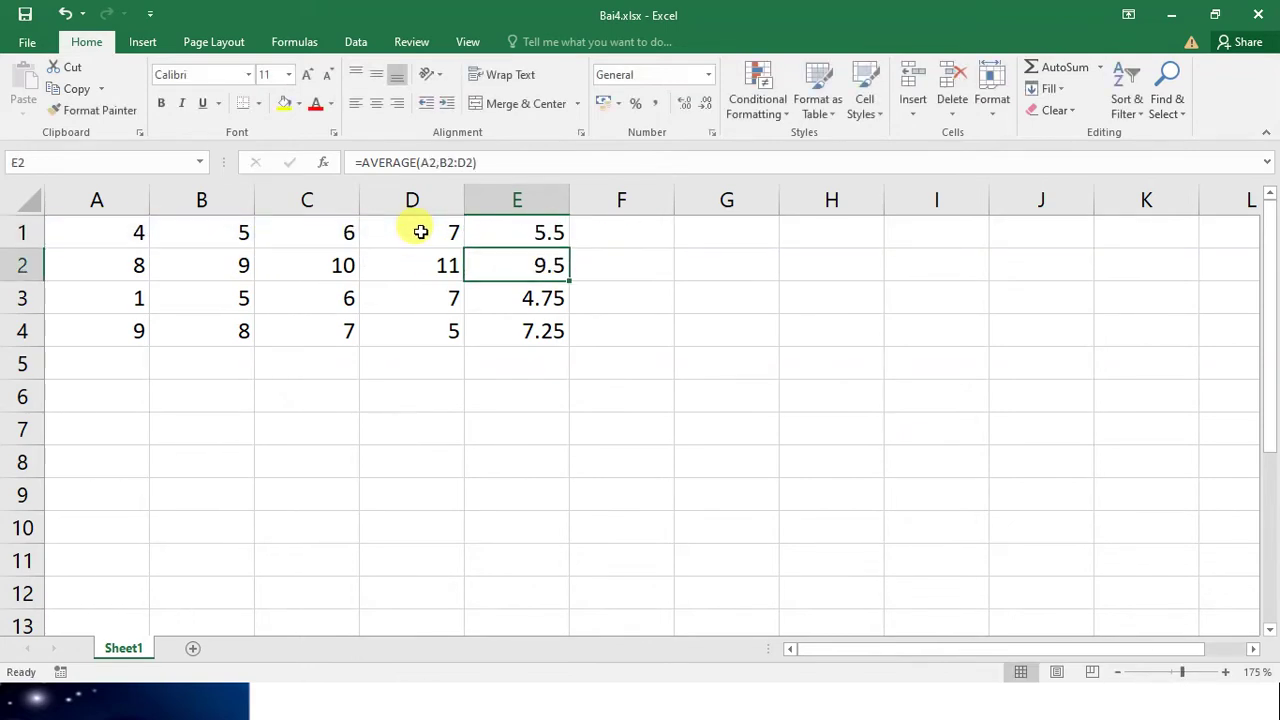
Calculate the average of the whole number block in D8 with =AVERAGE(A1:D4).
left_click(375, 450)
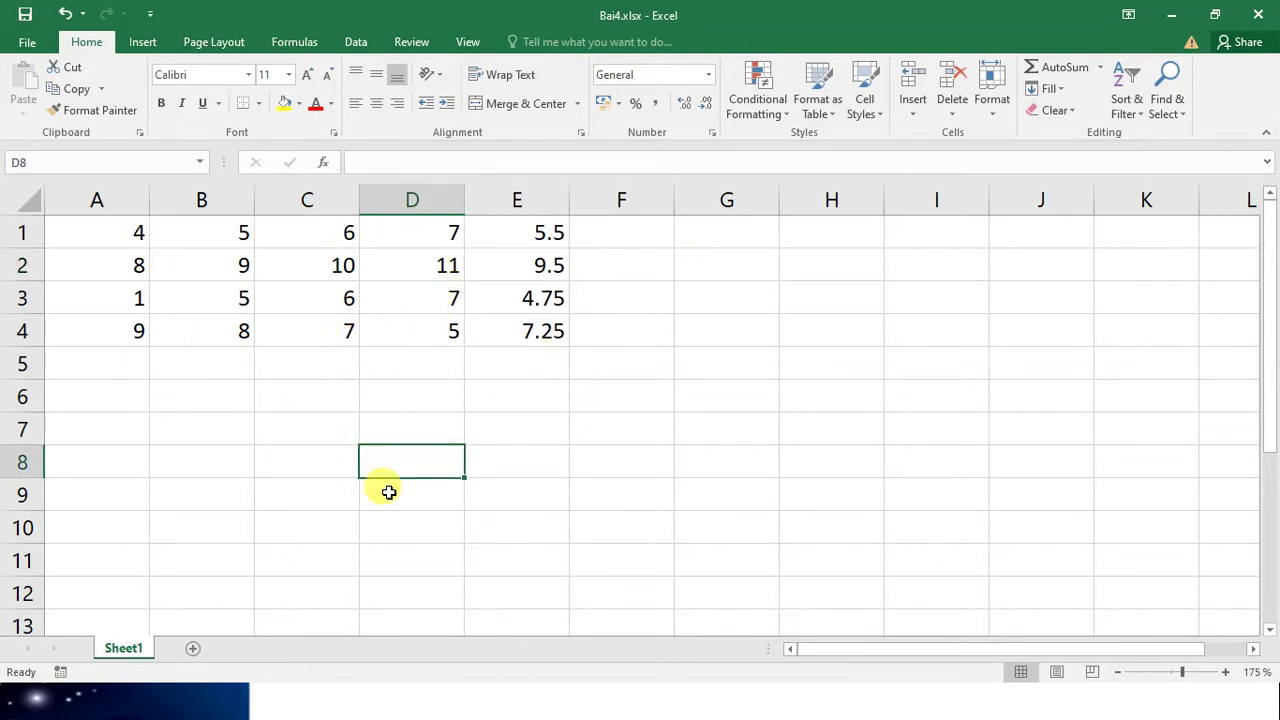
type("=av")
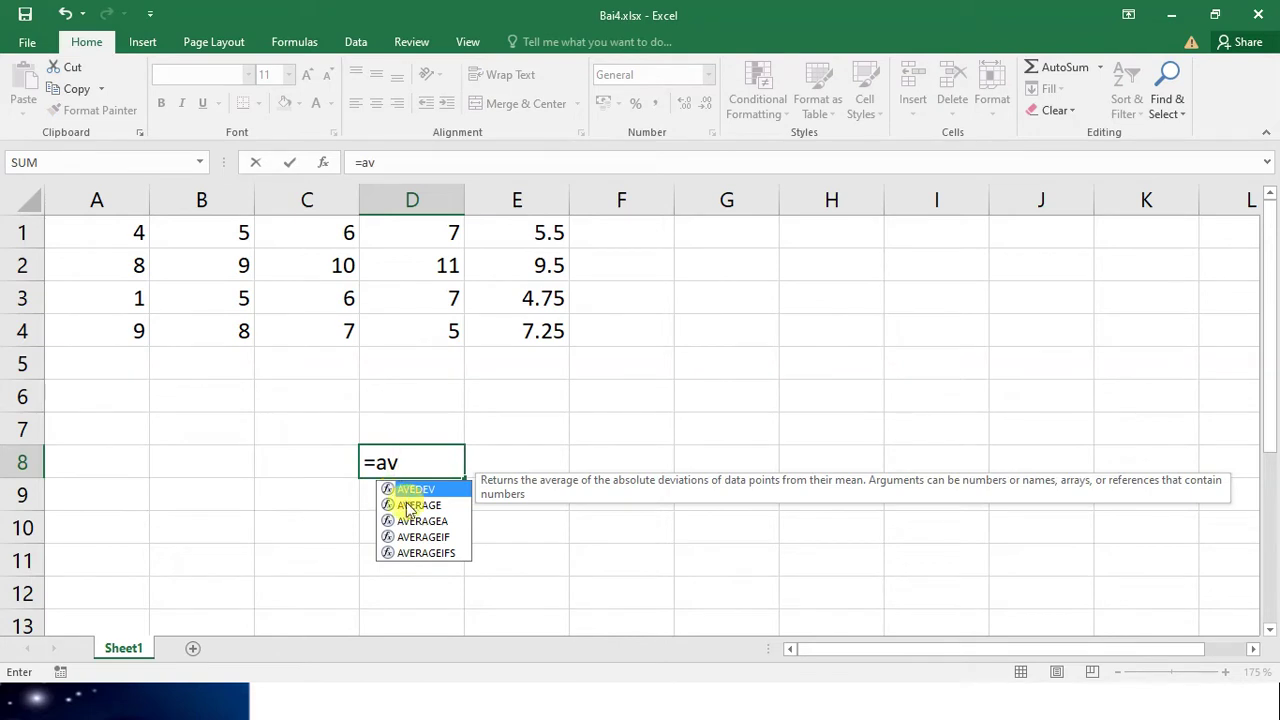
double_click(400, 505)
left_click_drag(124, 241, 440, 326)
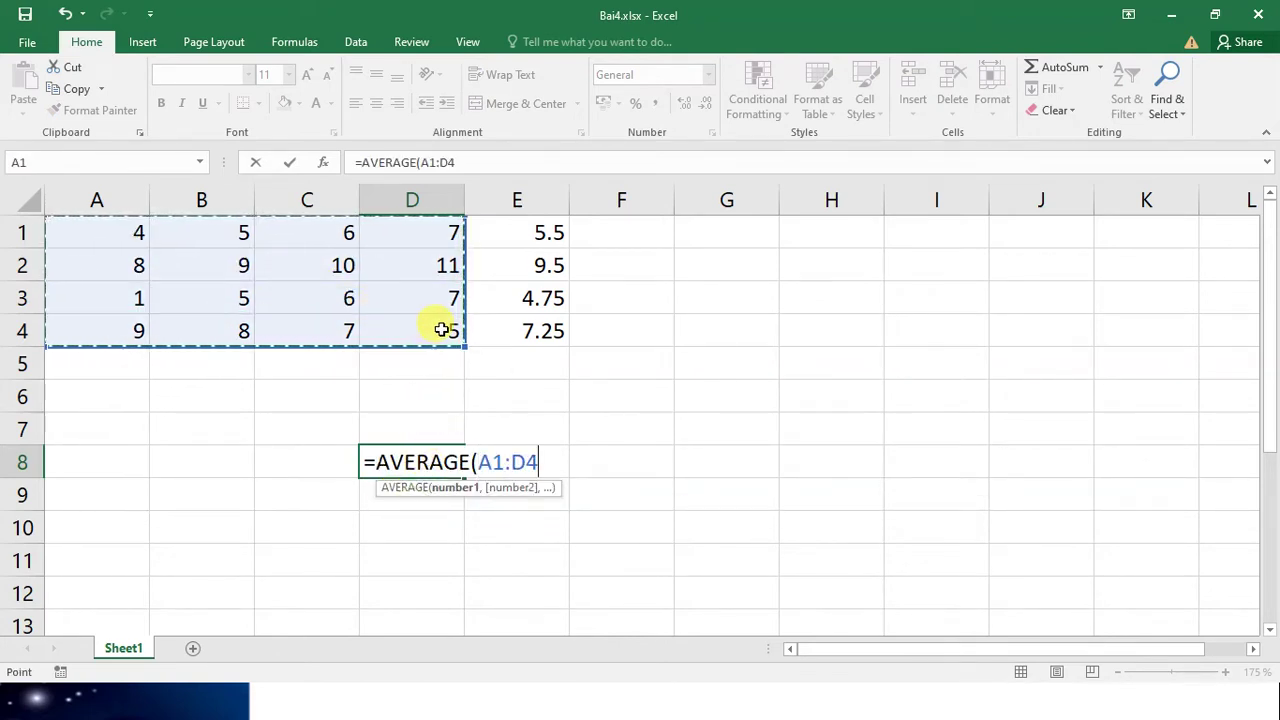
type(")")
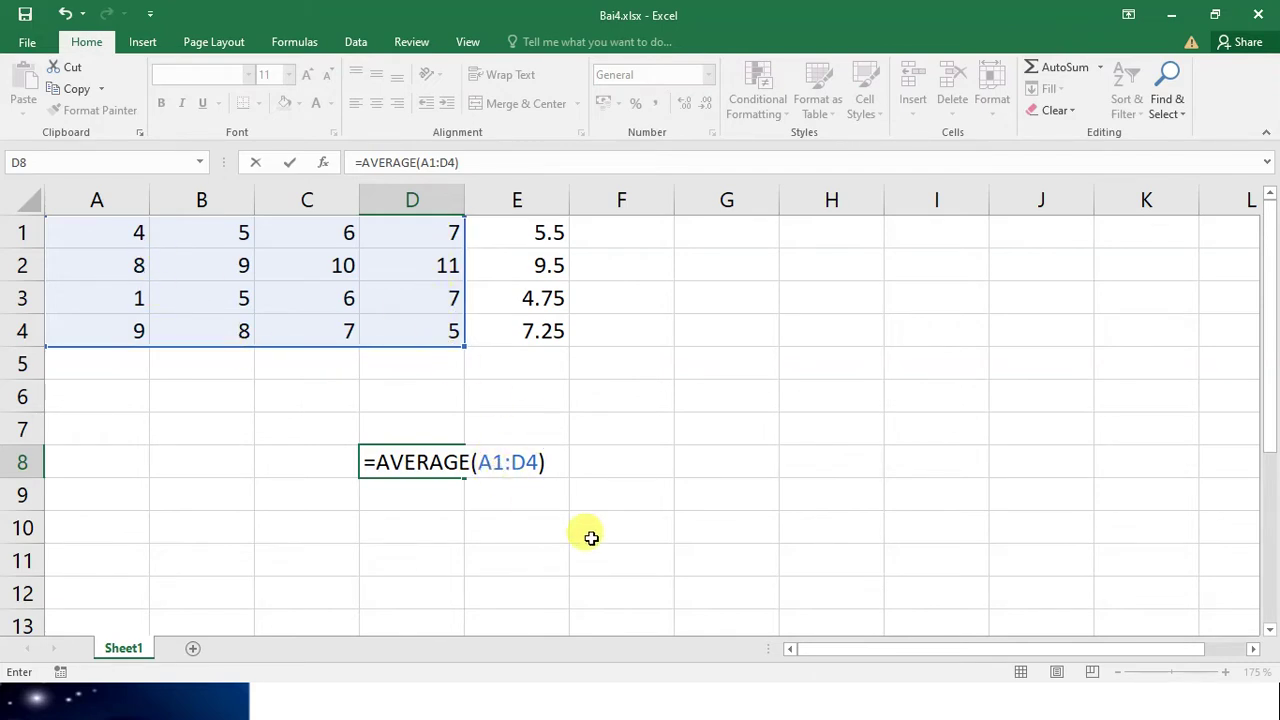
key("Return")
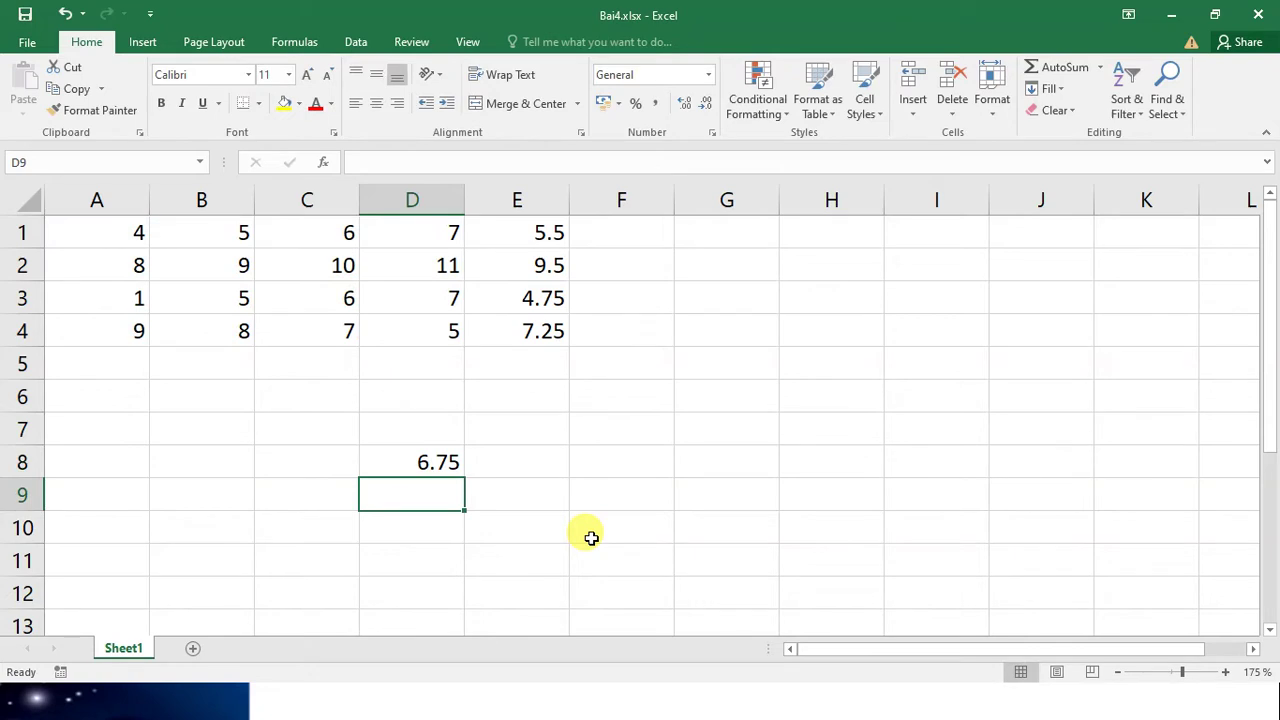
Start a manual sum formula in C8 that adds the first row's cells: =A1+B1+C1+D1.
left_click(300, 468)
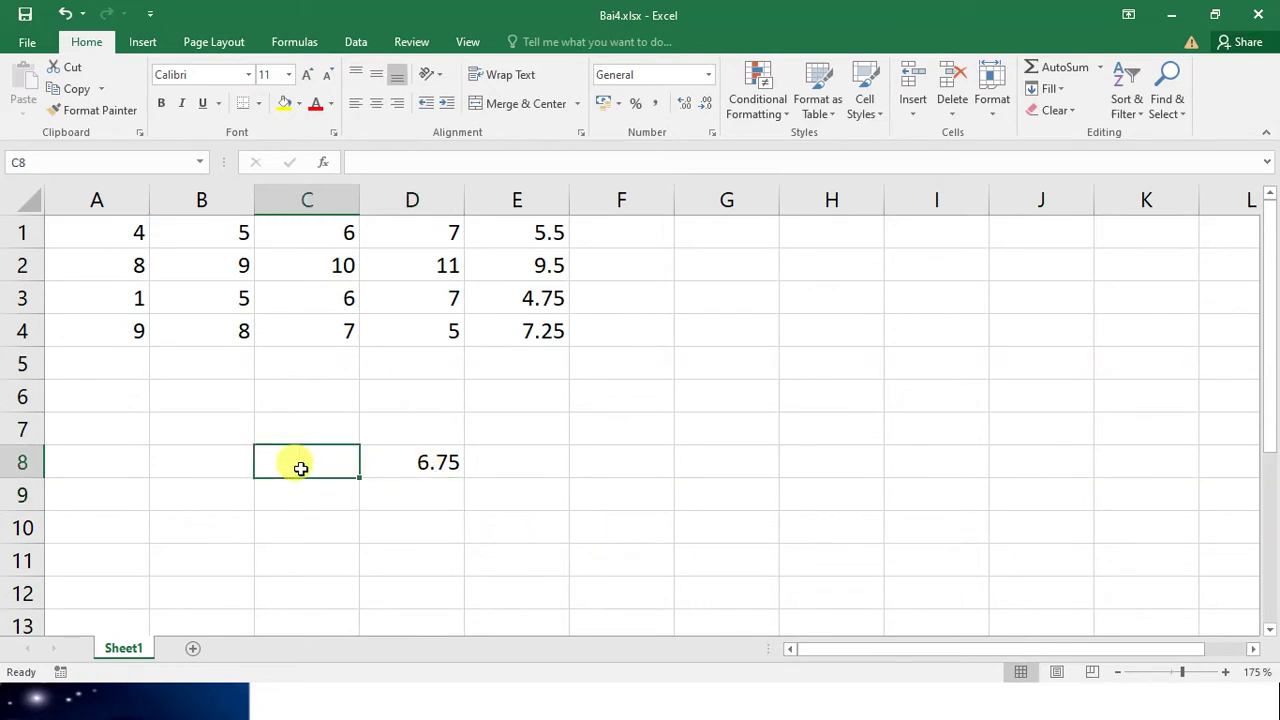
type("=")
left_click(133, 234)
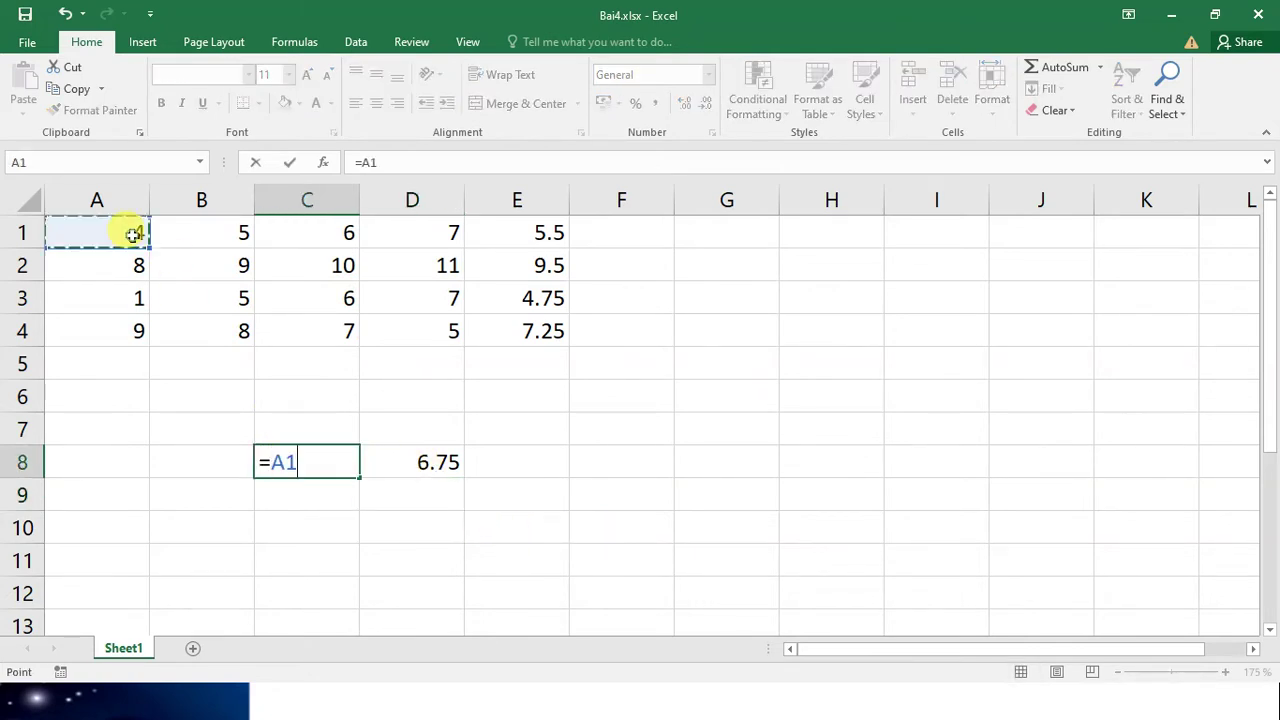
type("+")
left_click(192, 232)
type("+")
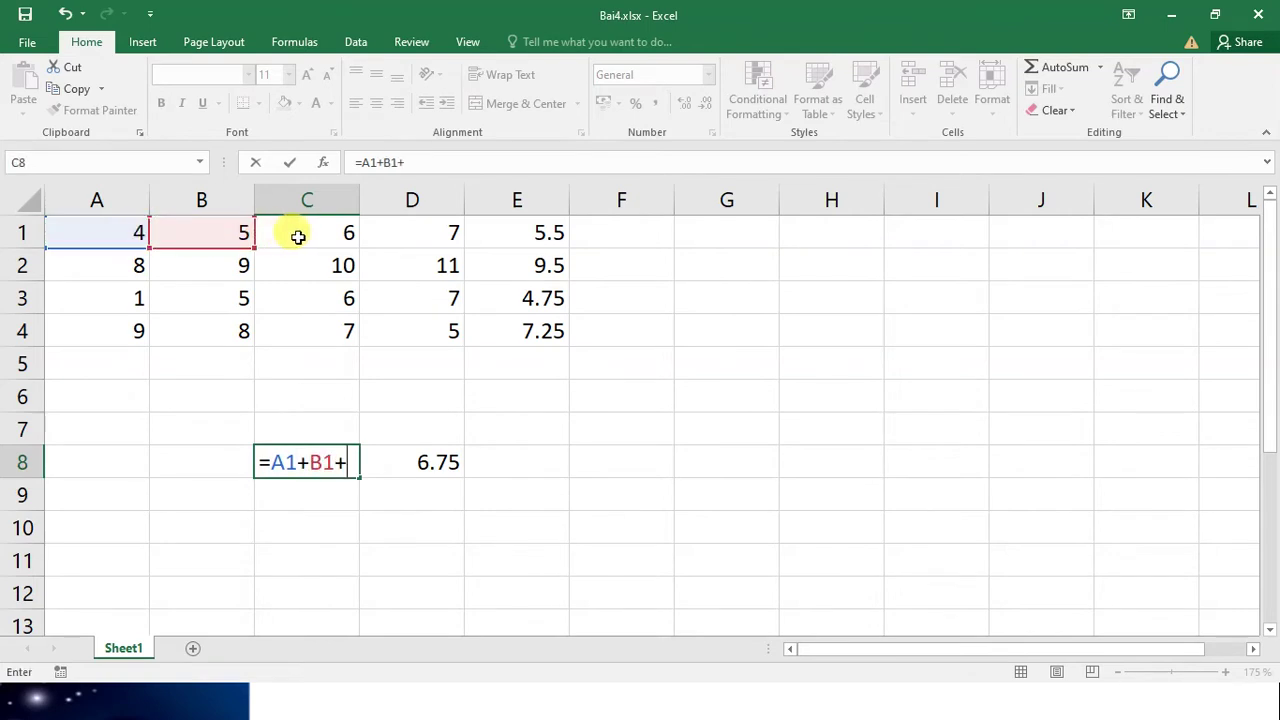
left_click(297, 236)
type("+")
left_click(405, 238)
Extend the sum in C8 with the second row's cells A2, B2, C2 and D2.
type("+")
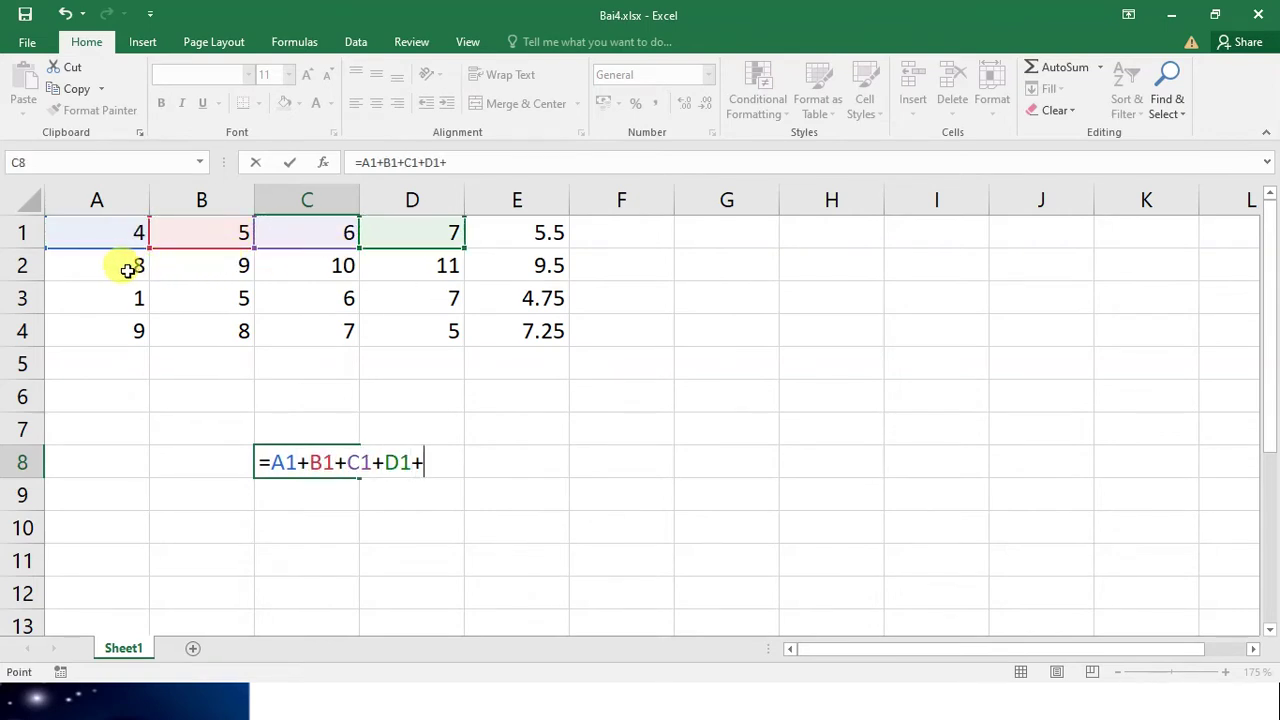
left_click(128, 264)
type("+")
left_click(203, 268)
type("+")
left_click(330, 268)
type("+")
left_click(414, 270)
Add cells D3, D4, C4 and C3 to the sum in C8.
type("+")
left_click(418, 298)
type("+")
left_click(417, 322)
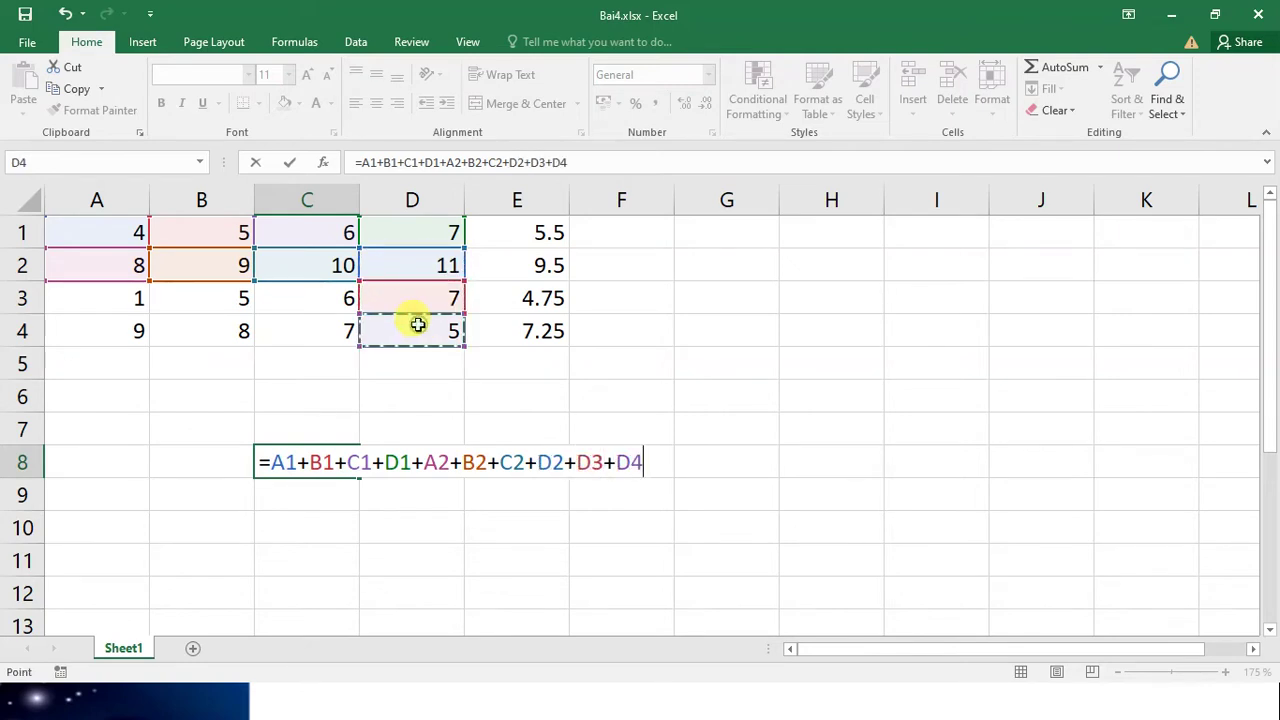
type("+")
left_click(331, 328)
type("+")
left_click(331, 297)
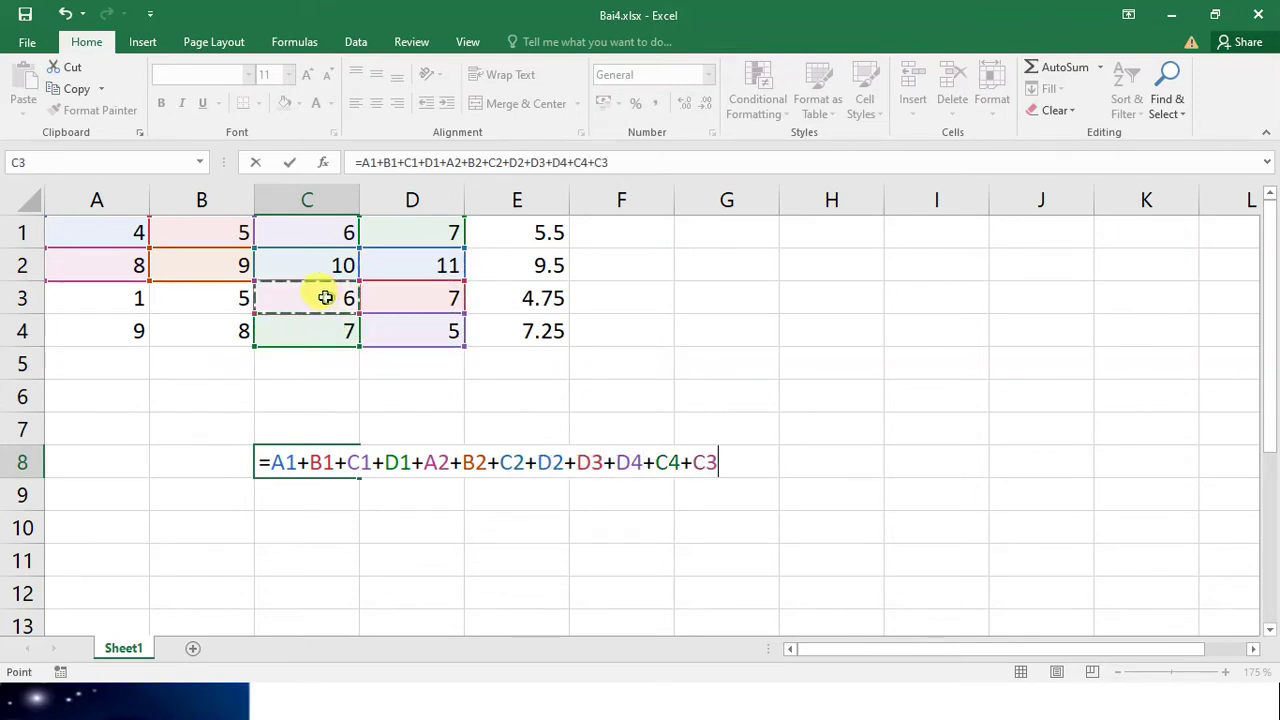
Add the remaining cells B3, B4, A4 and A3 to the sum in C8.
type("+")
left_click(202, 300)
type("+")
left_click(206, 325)
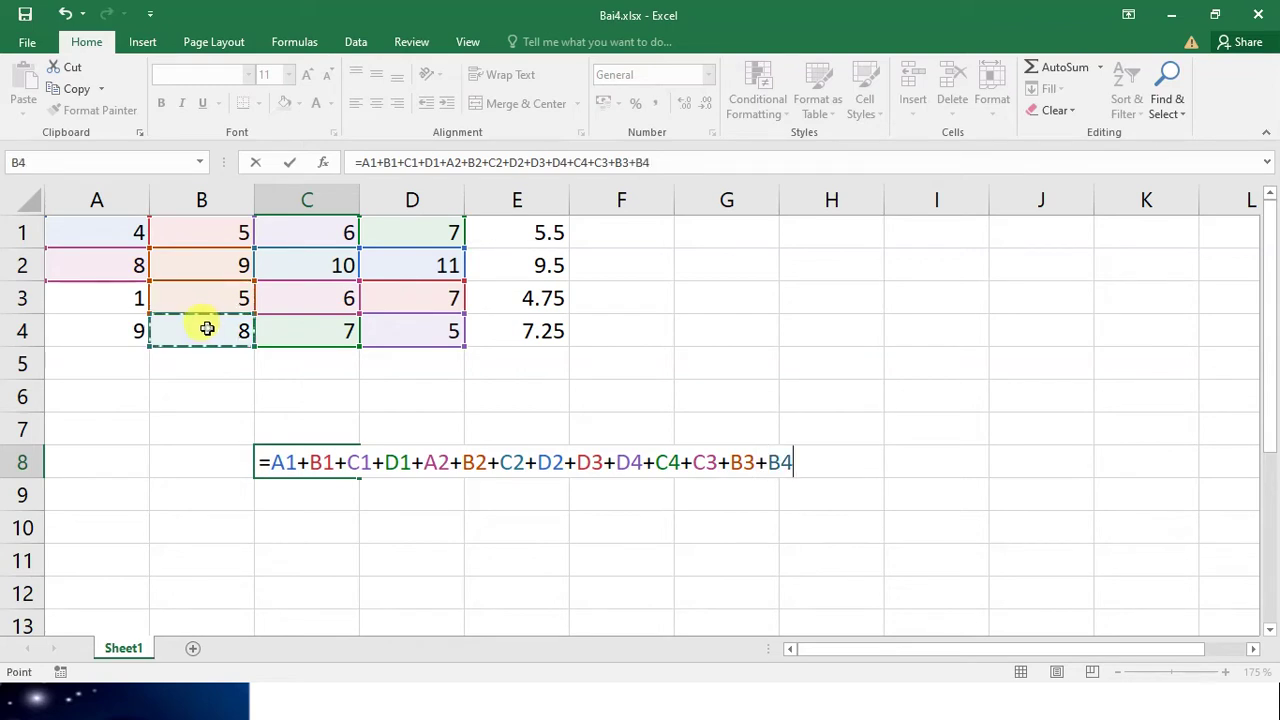
type("+")
left_click(132, 325)
type("+")
left_click(119, 301)
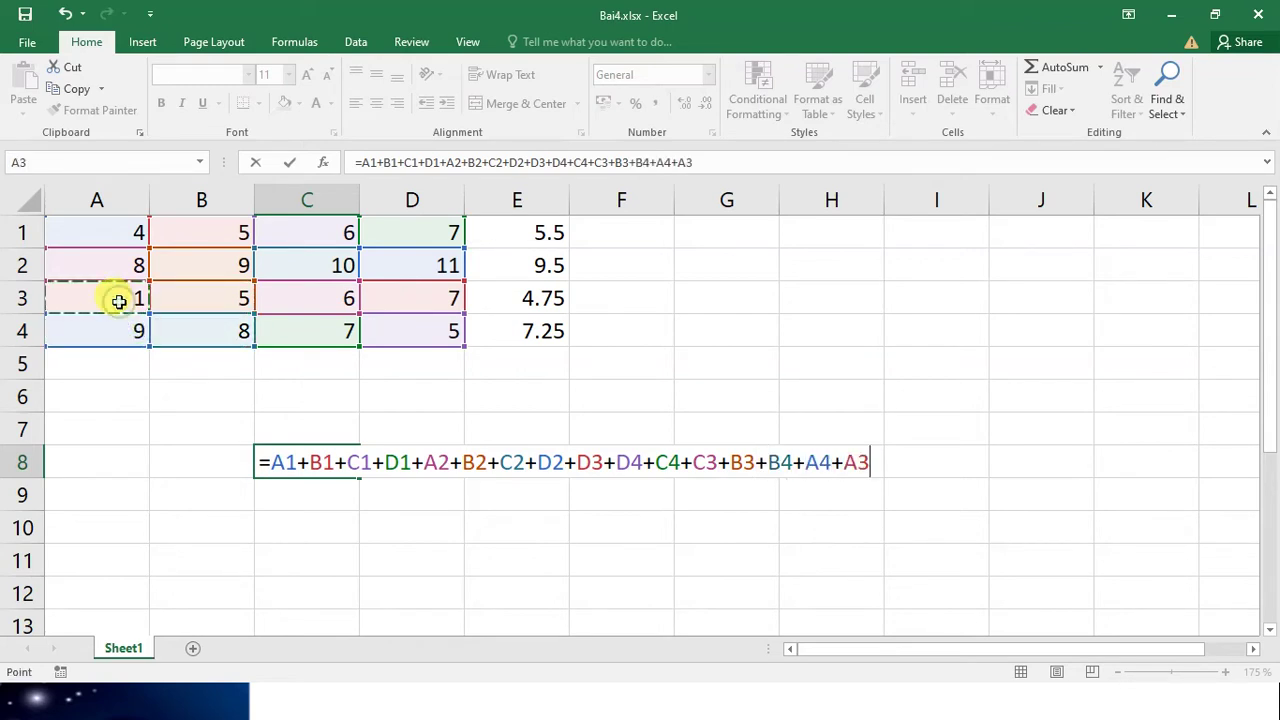
Enclose the sum in C8 in parentheses, divide it by 16, and enter the formula.
left_click(270, 462)
type("(")
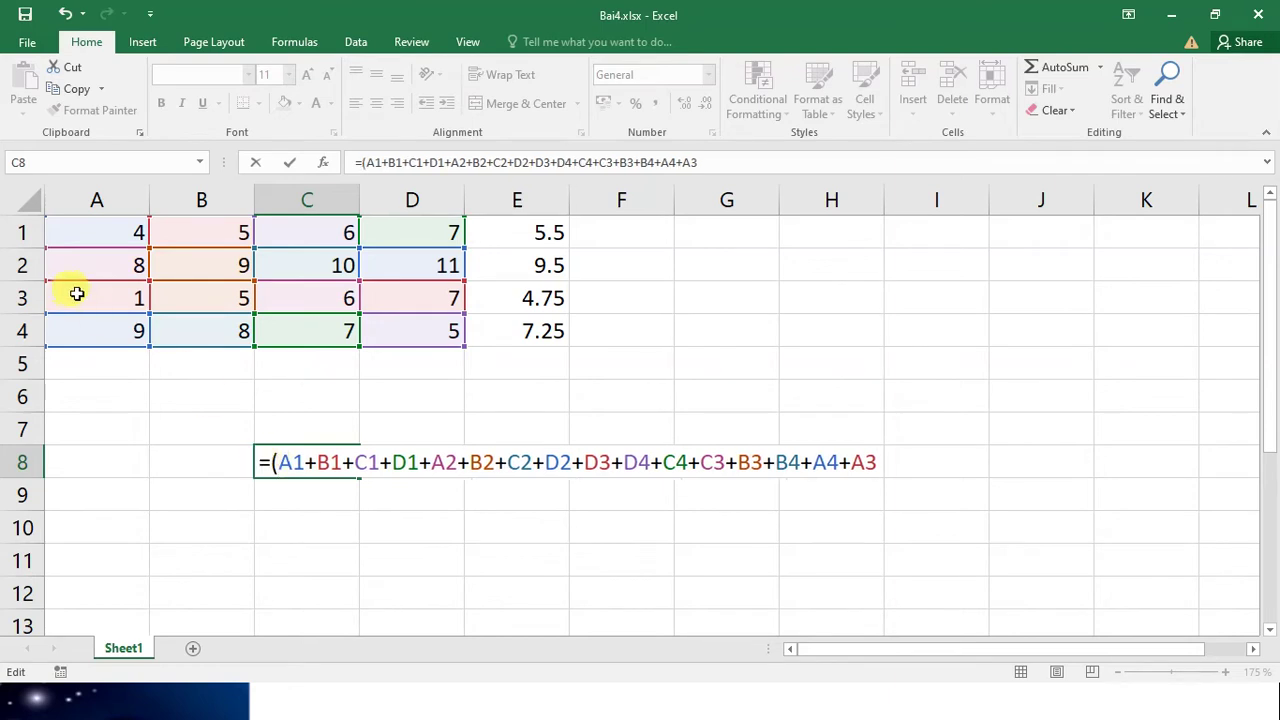
left_click(874, 462)
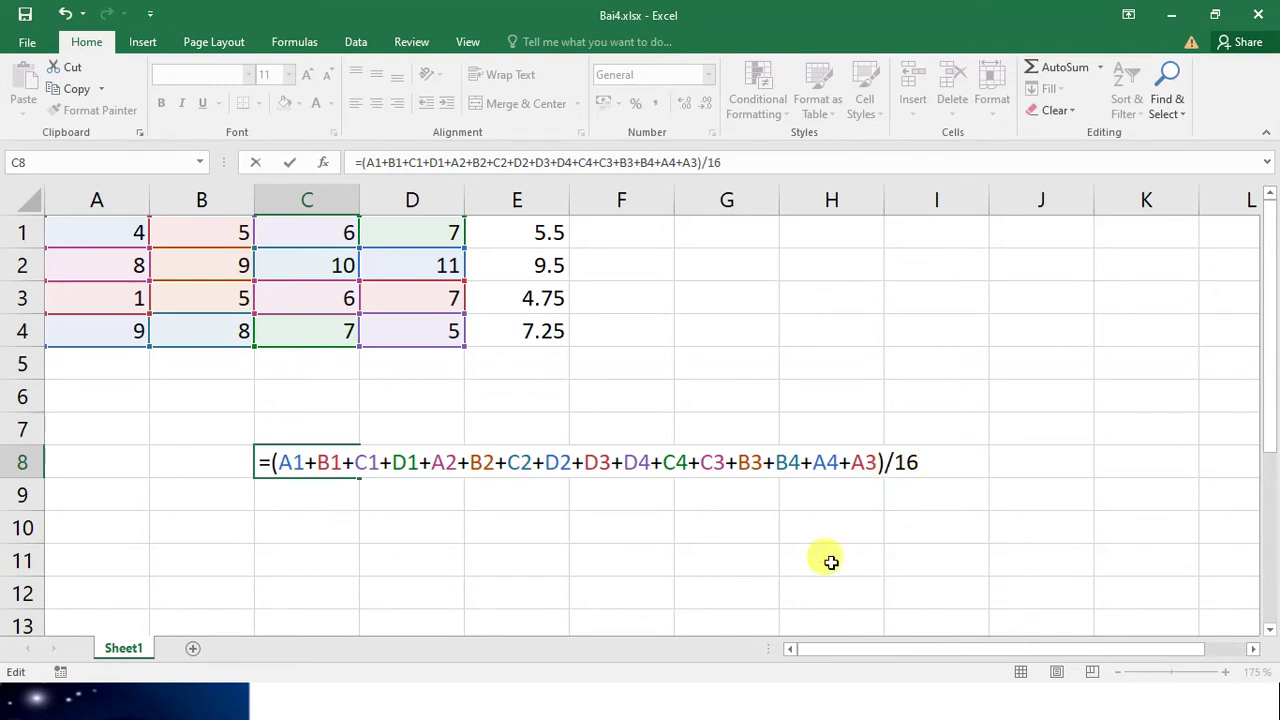
key("Return")
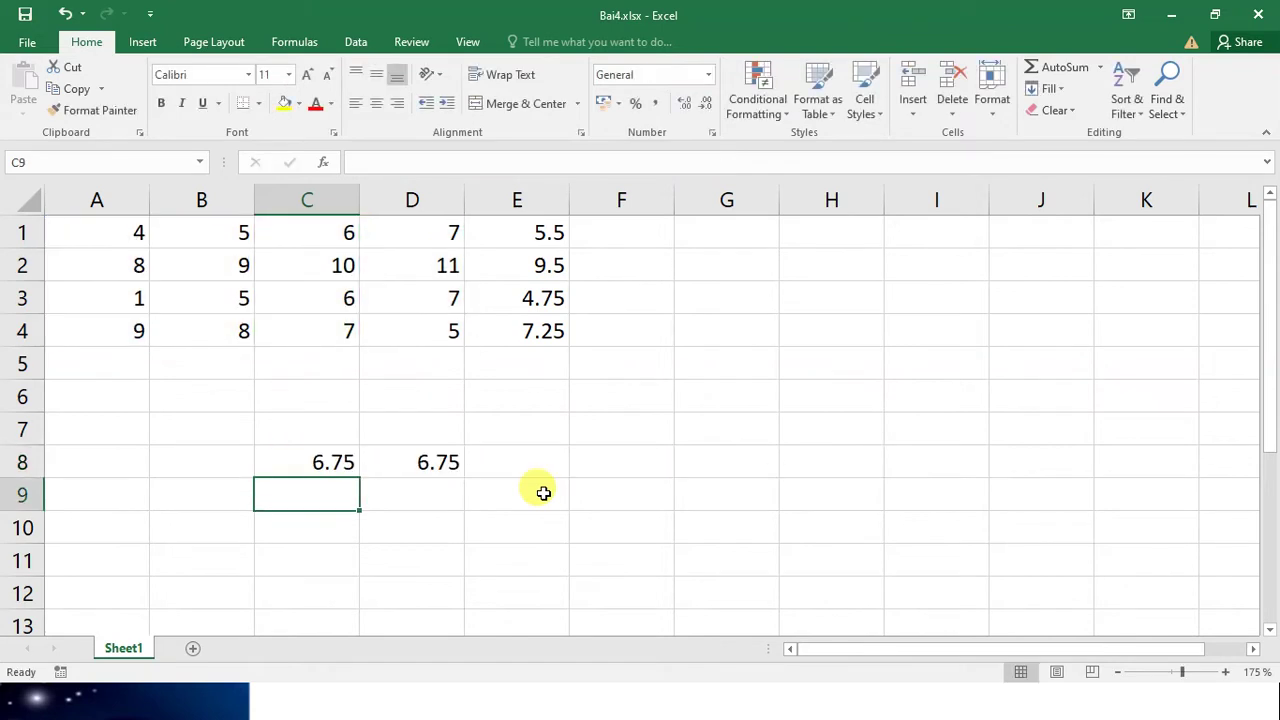
left_click(335, 460)
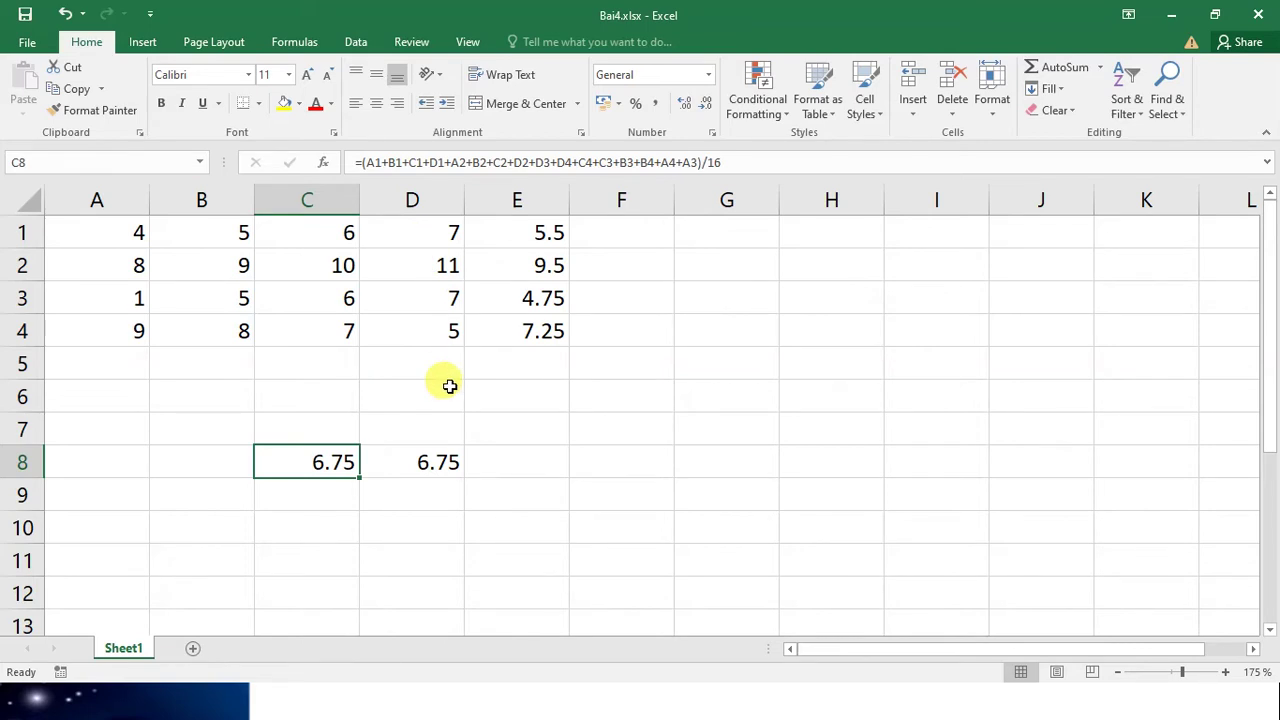
Enter the heading "toan" in H2 and the score 7.5 in H3.
left_click(846, 265)
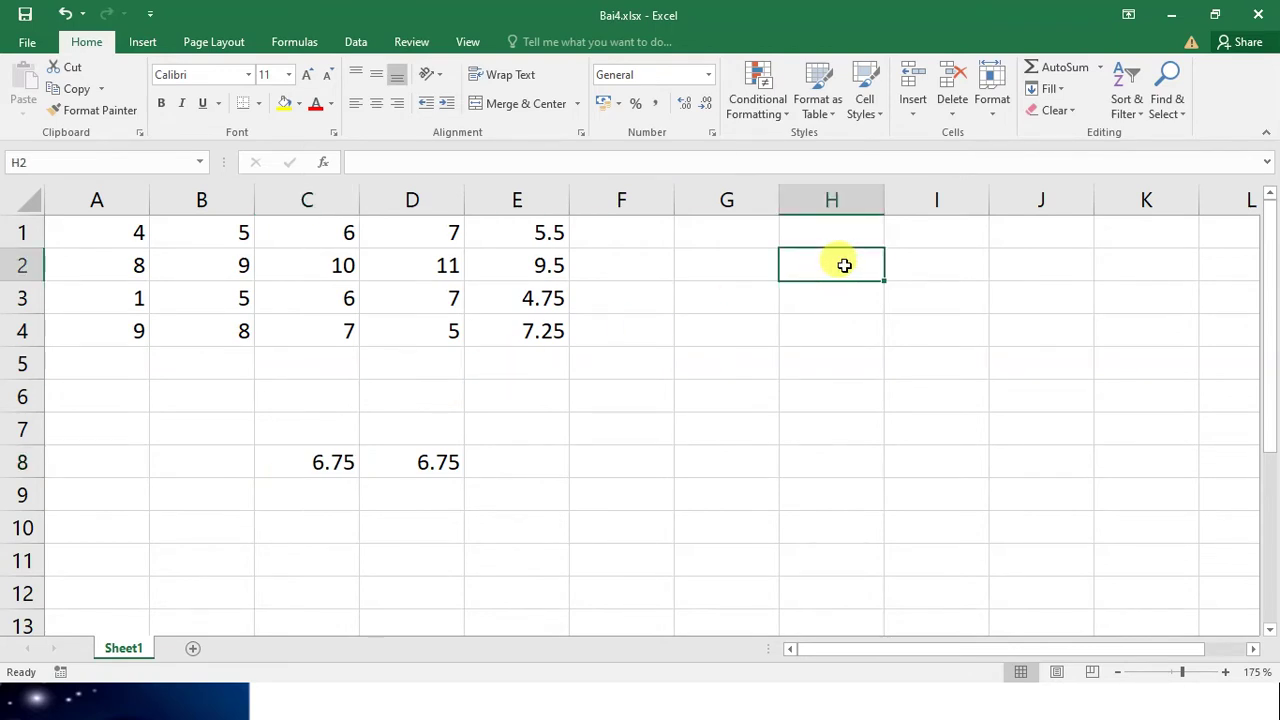
type("t")
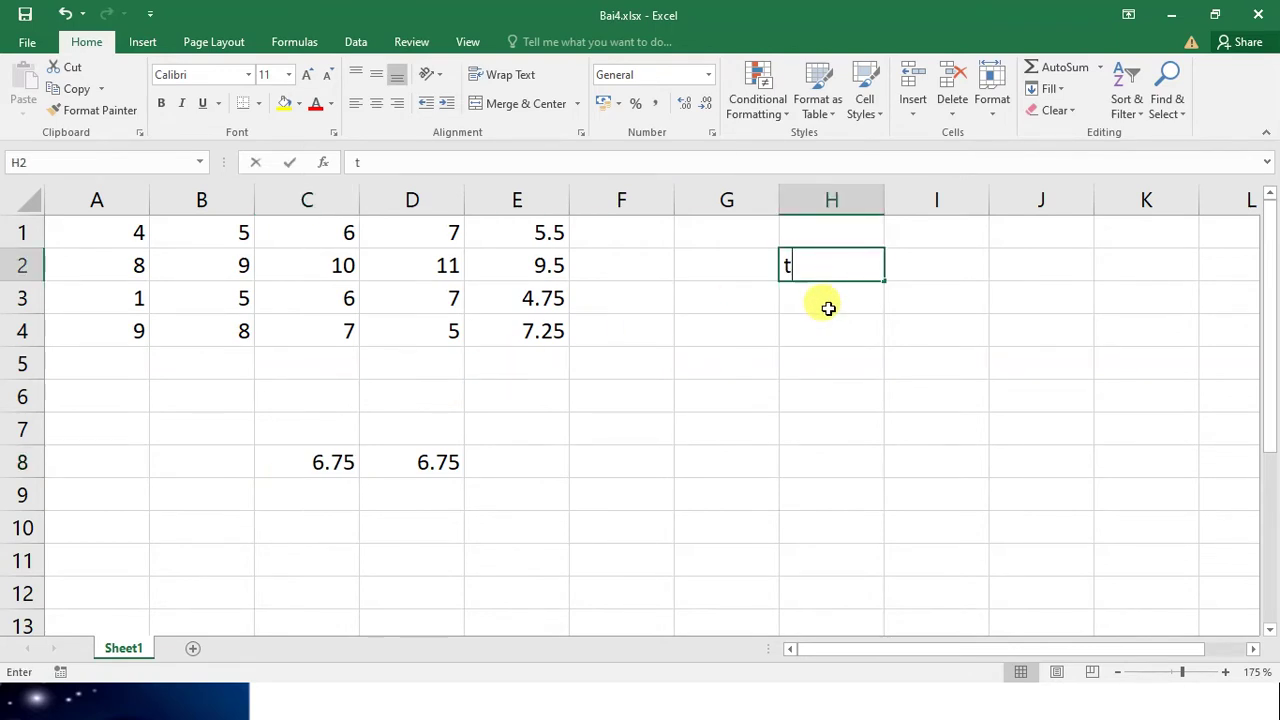
type("oan")
key("Return")
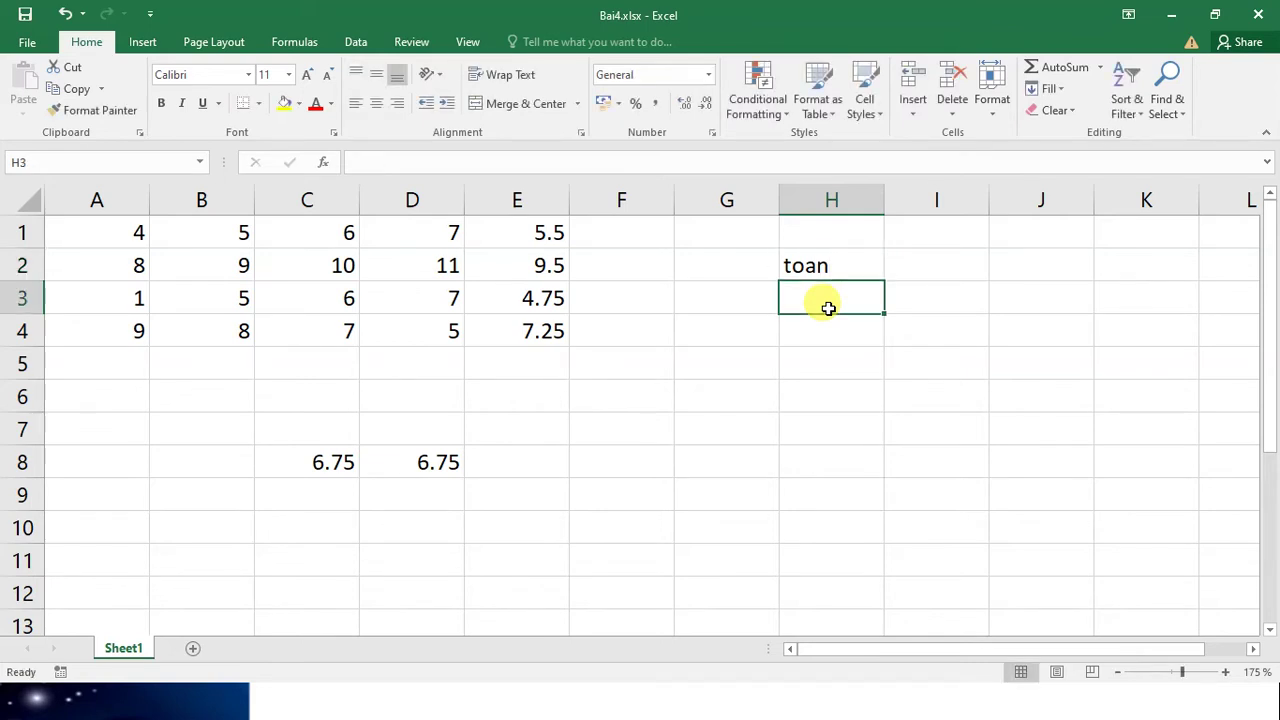
type("7.5")
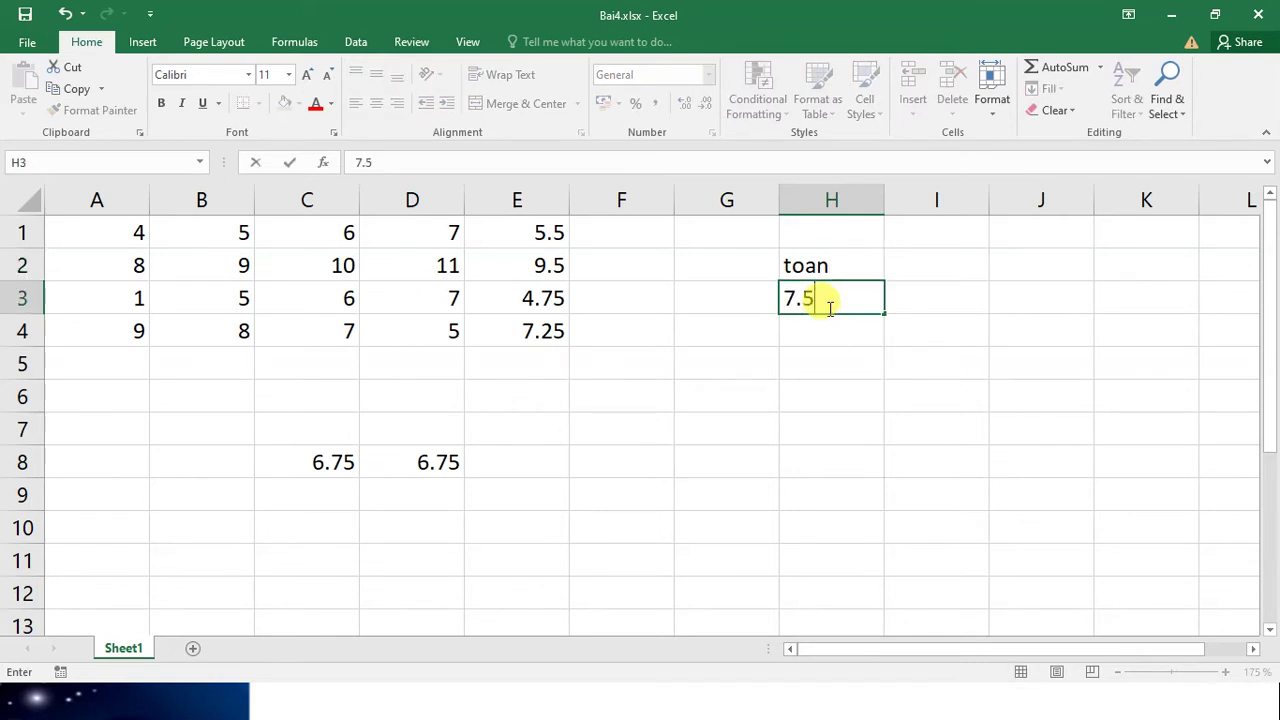
Enter the headings "van" in I2 and "anh" in J2.
left_click(918, 254)
type("van")
key("Tab")
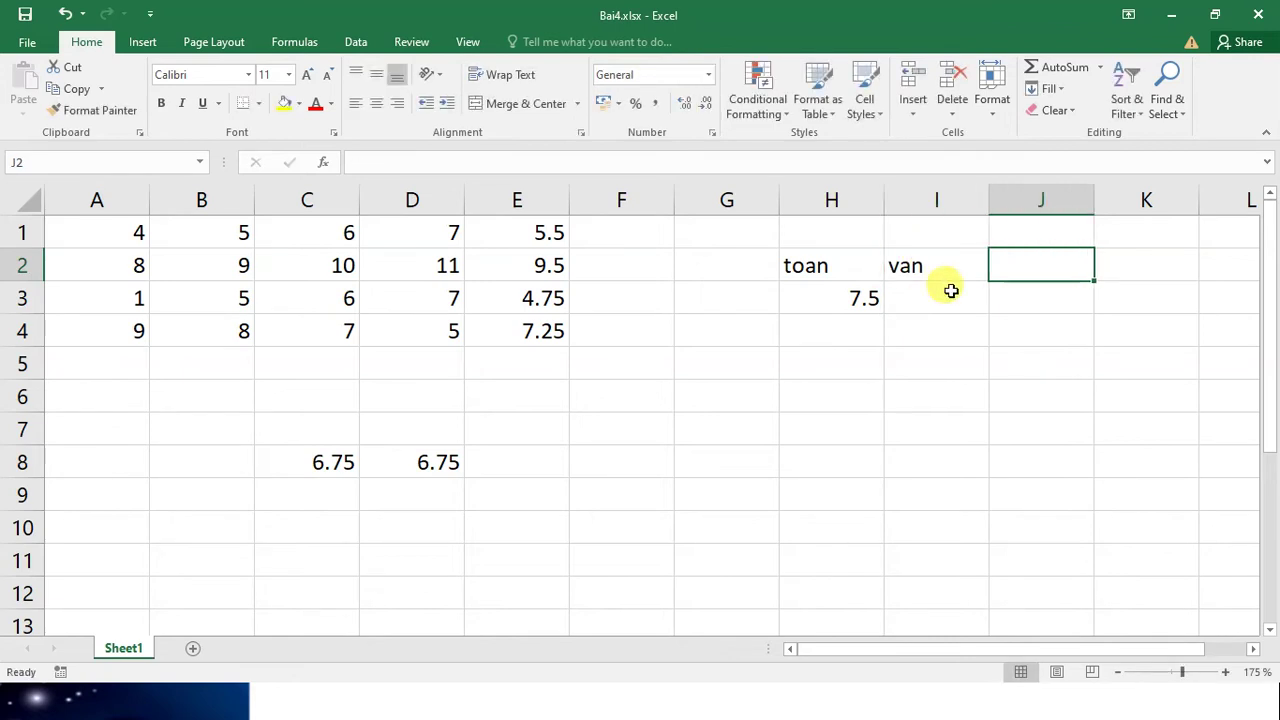
type("anh")
Enter the scores 8.3 in I3 and 9.9 in J3 under their headings.
left_click(950, 290)
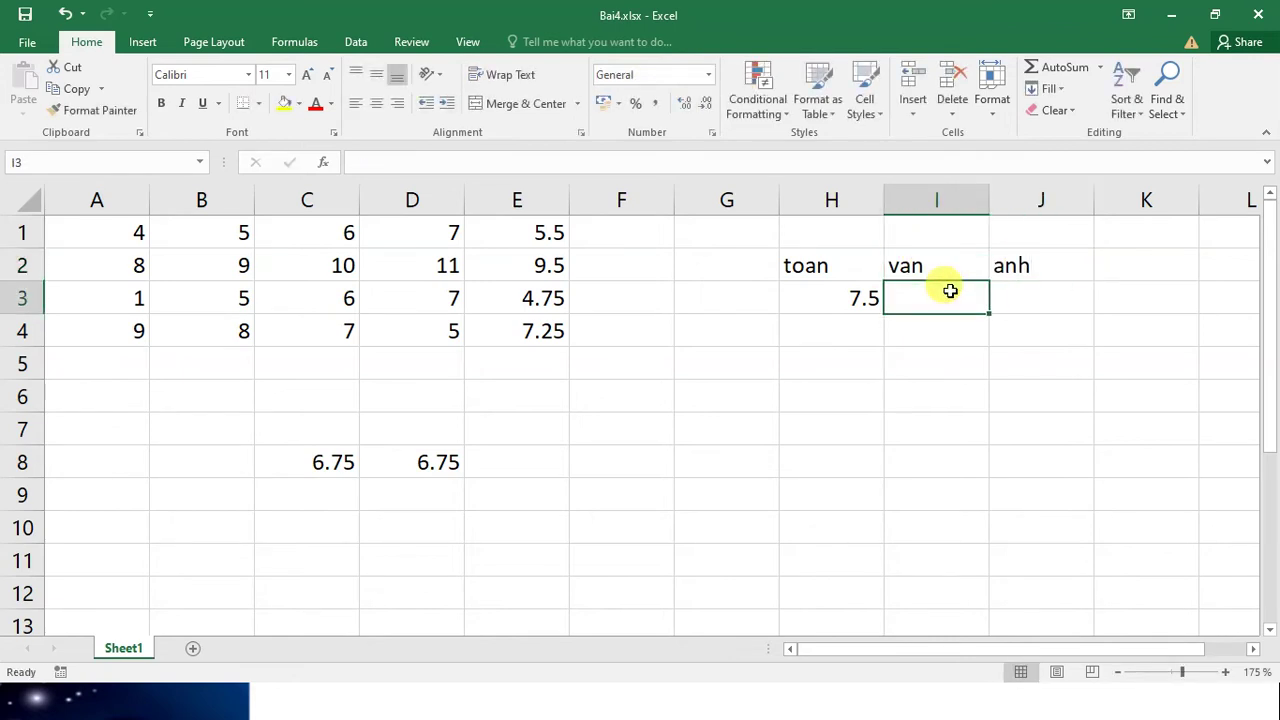
type("8.3")
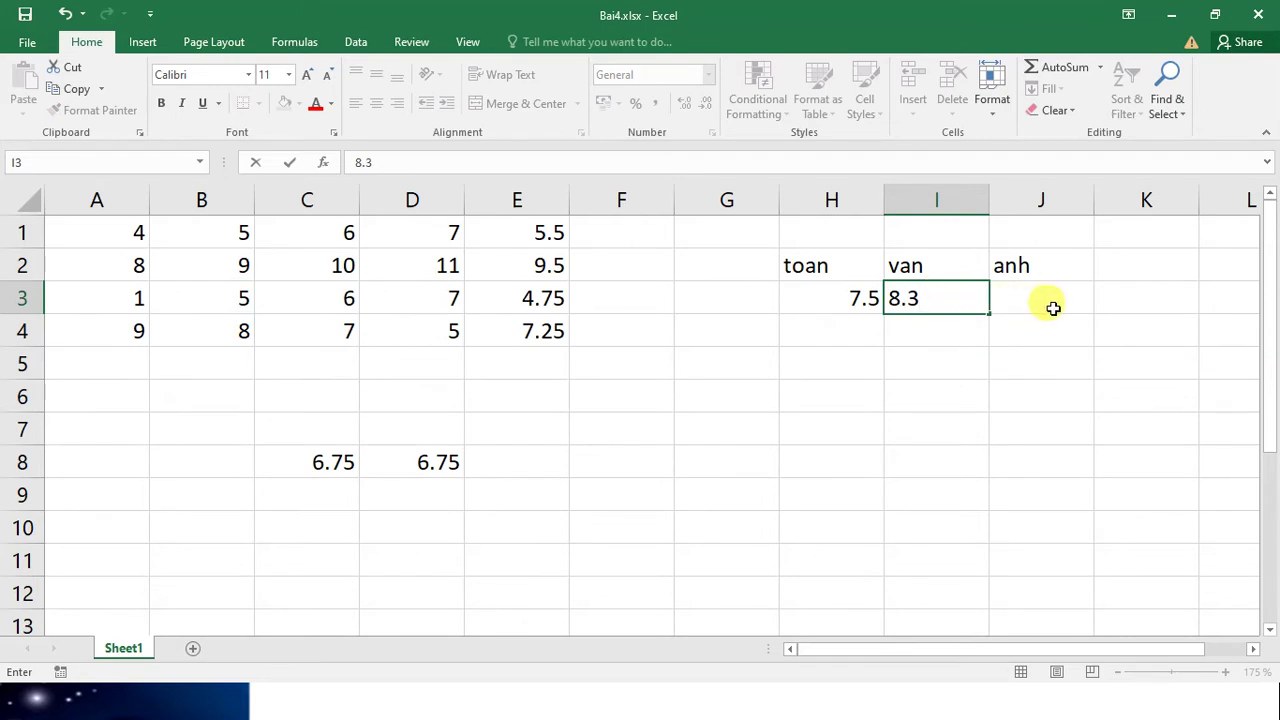
left_click(1055, 308)
type("9.9")
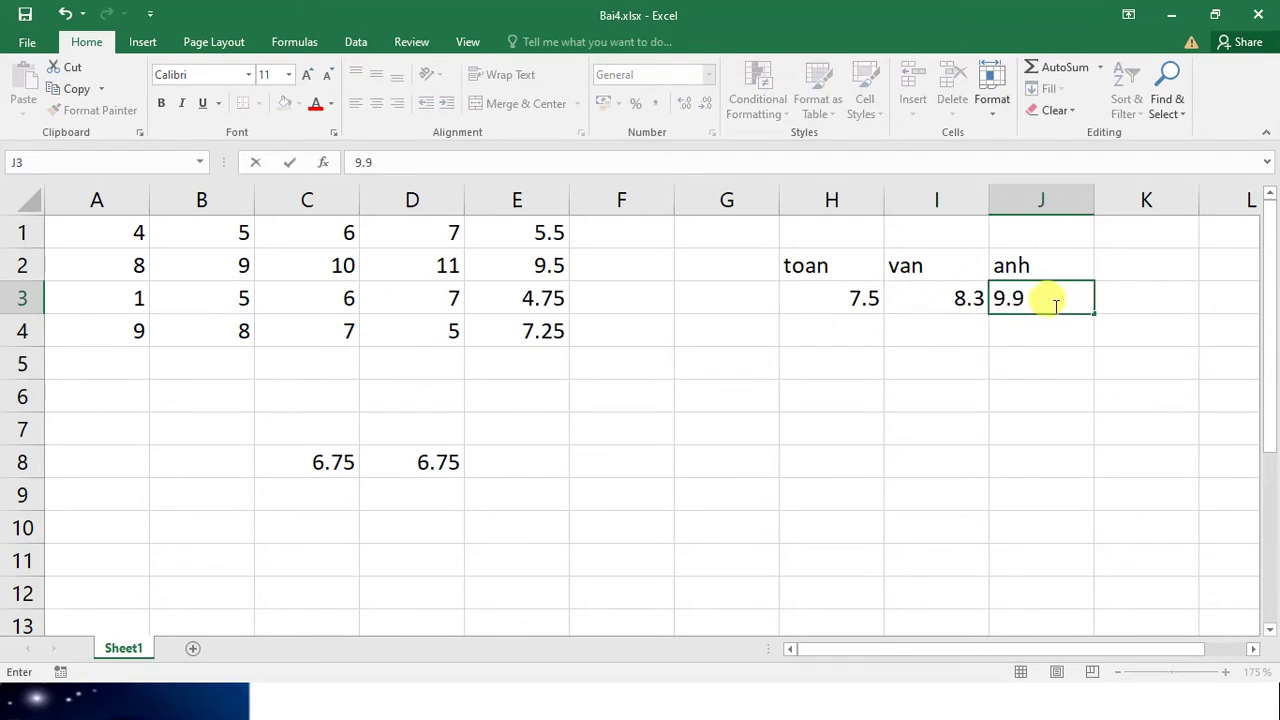
Calculate the average of the three subject scores H3:J3 in K3 with the AVERAGE function.
left_click(1060, 352)
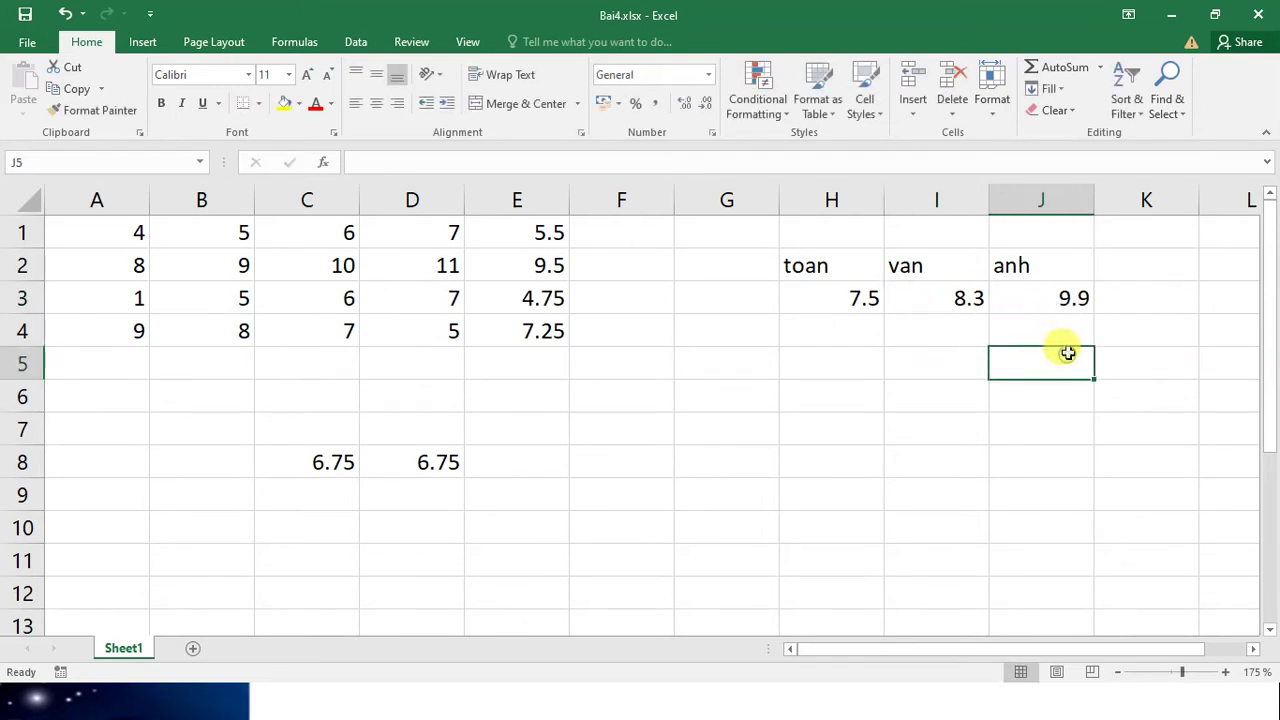
left_click(1158, 302)
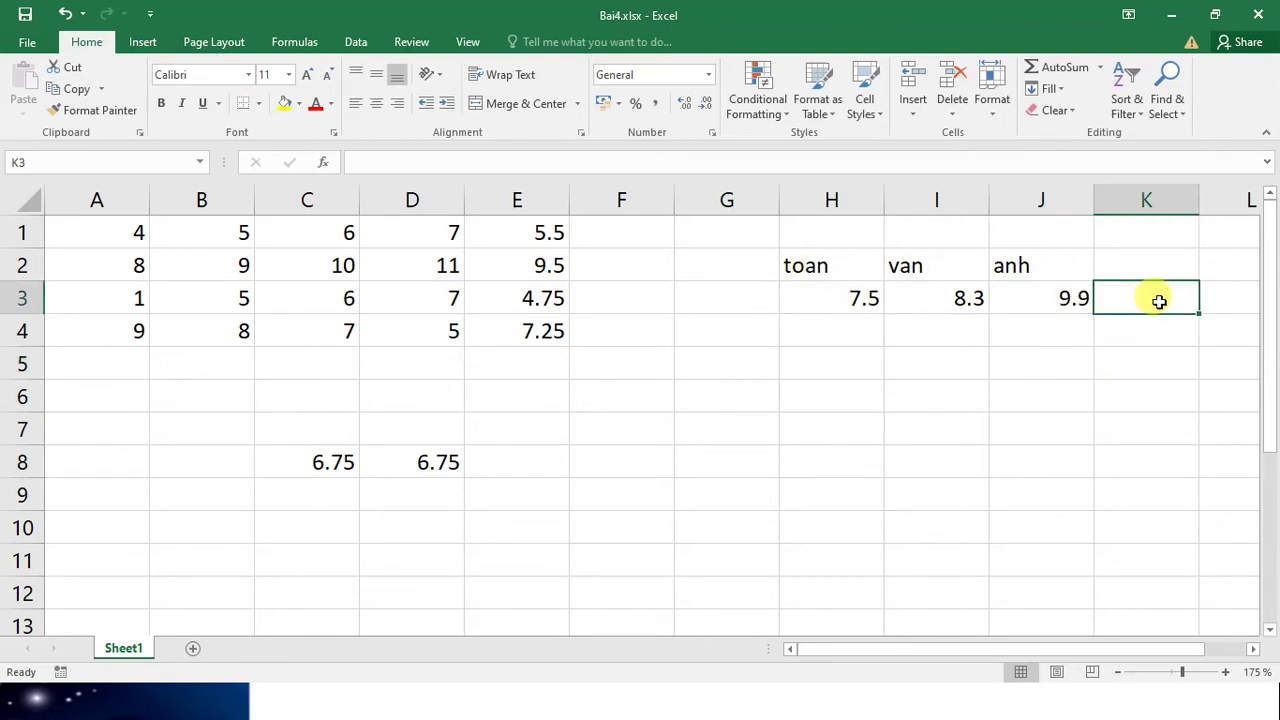
type("=ave")
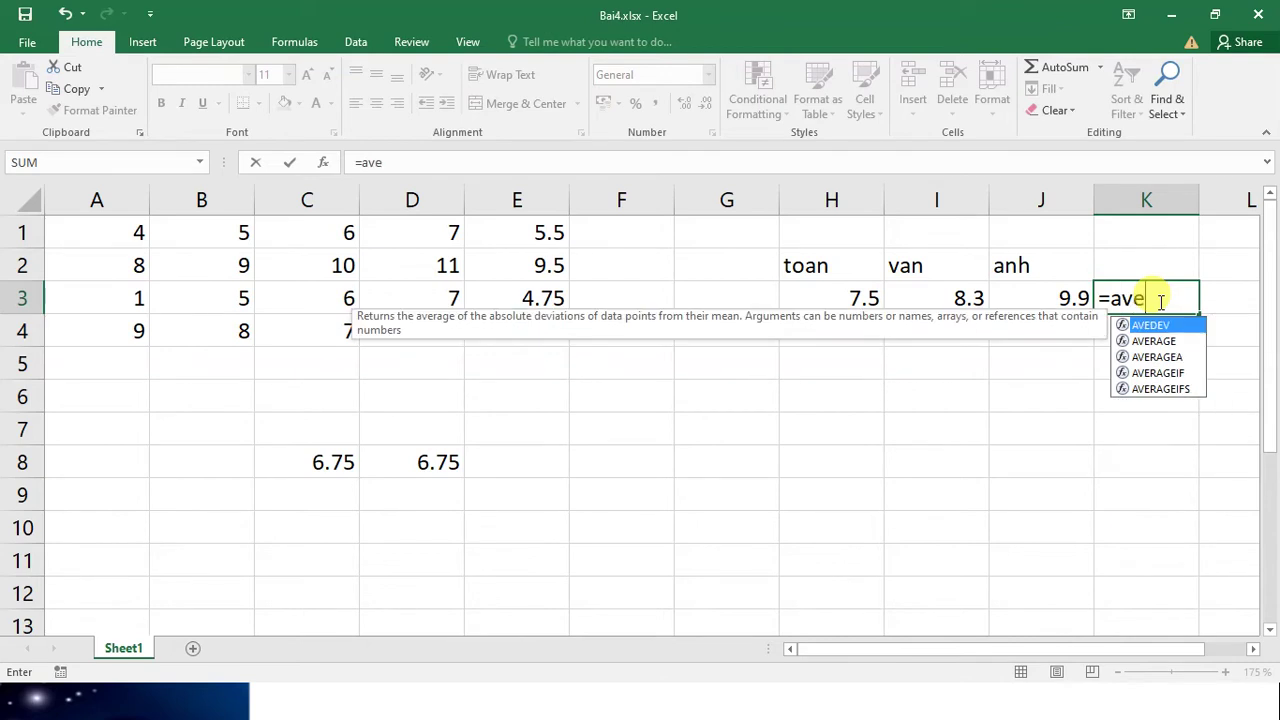
double_click(1158, 341)
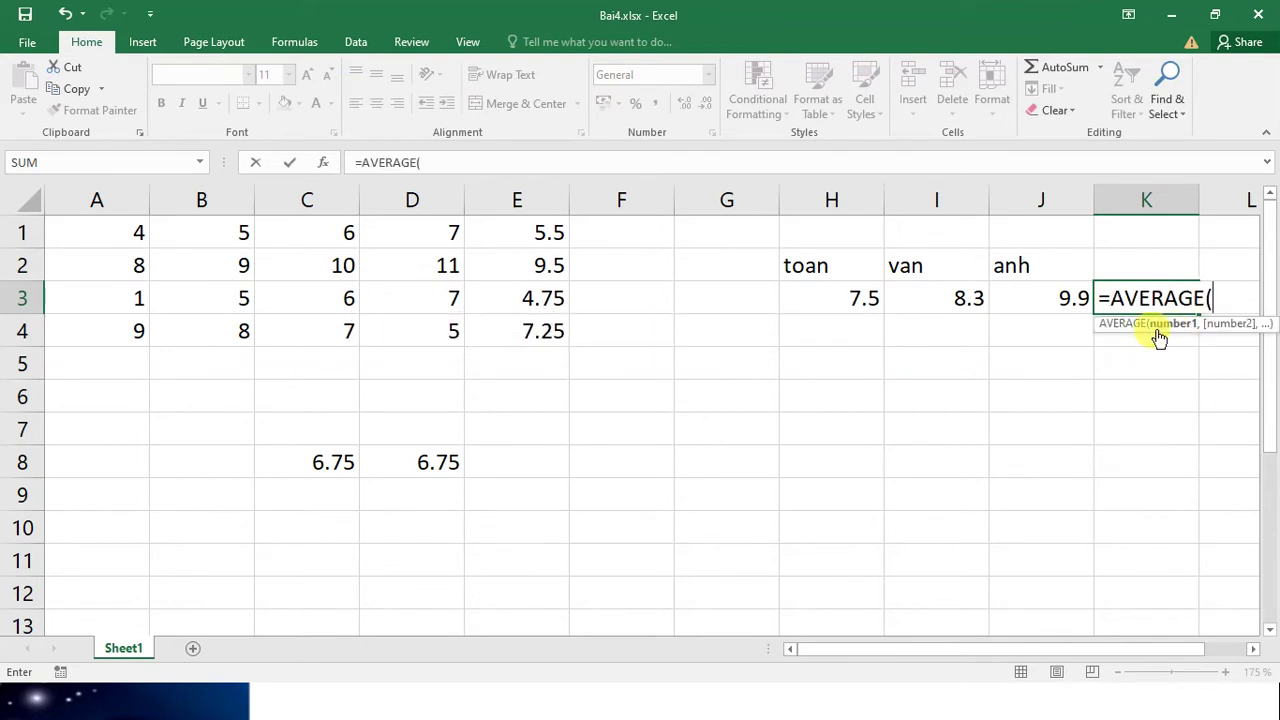
left_click(858, 292)
left_click_drag(858, 292, 1063, 297)
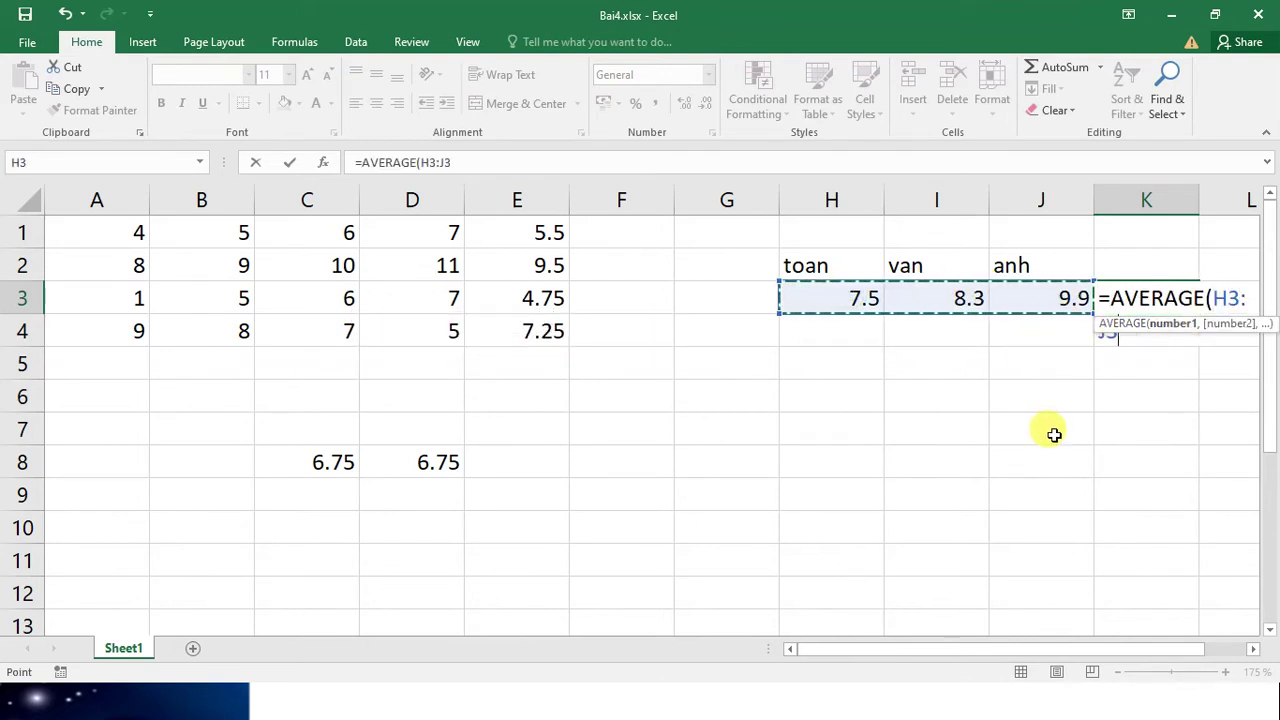
key("Return")
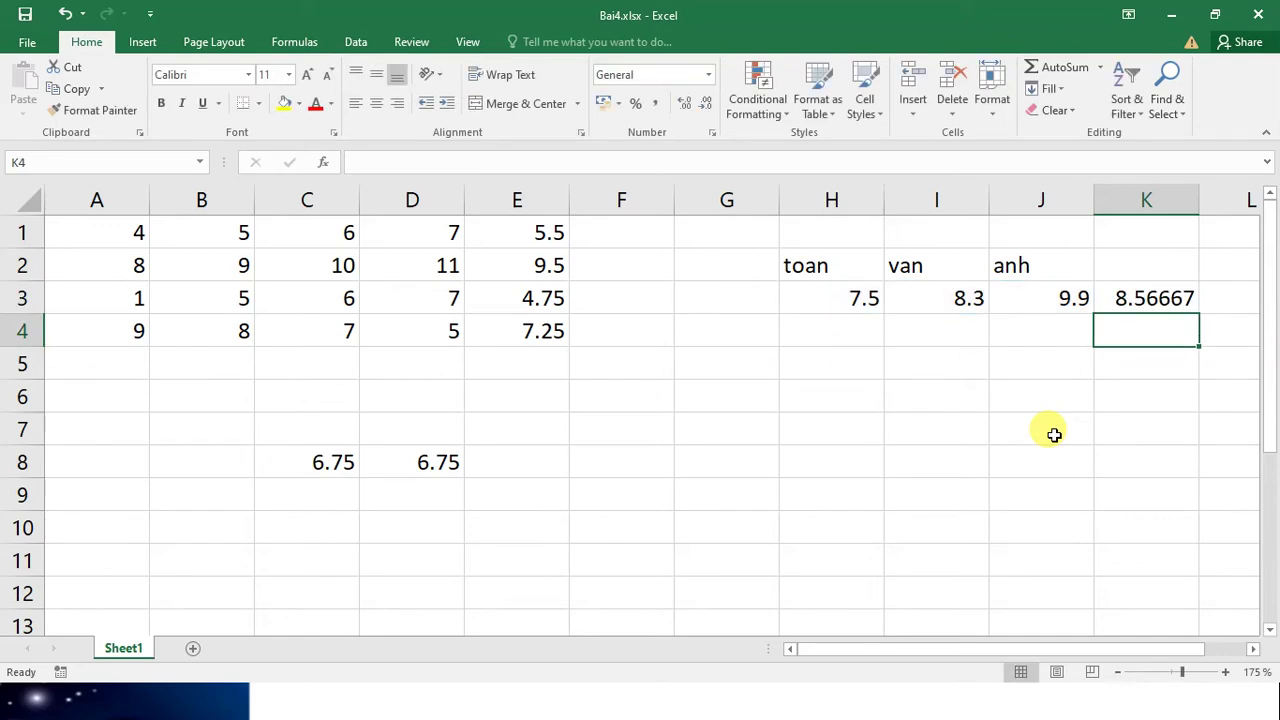
left_click(1145, 296)
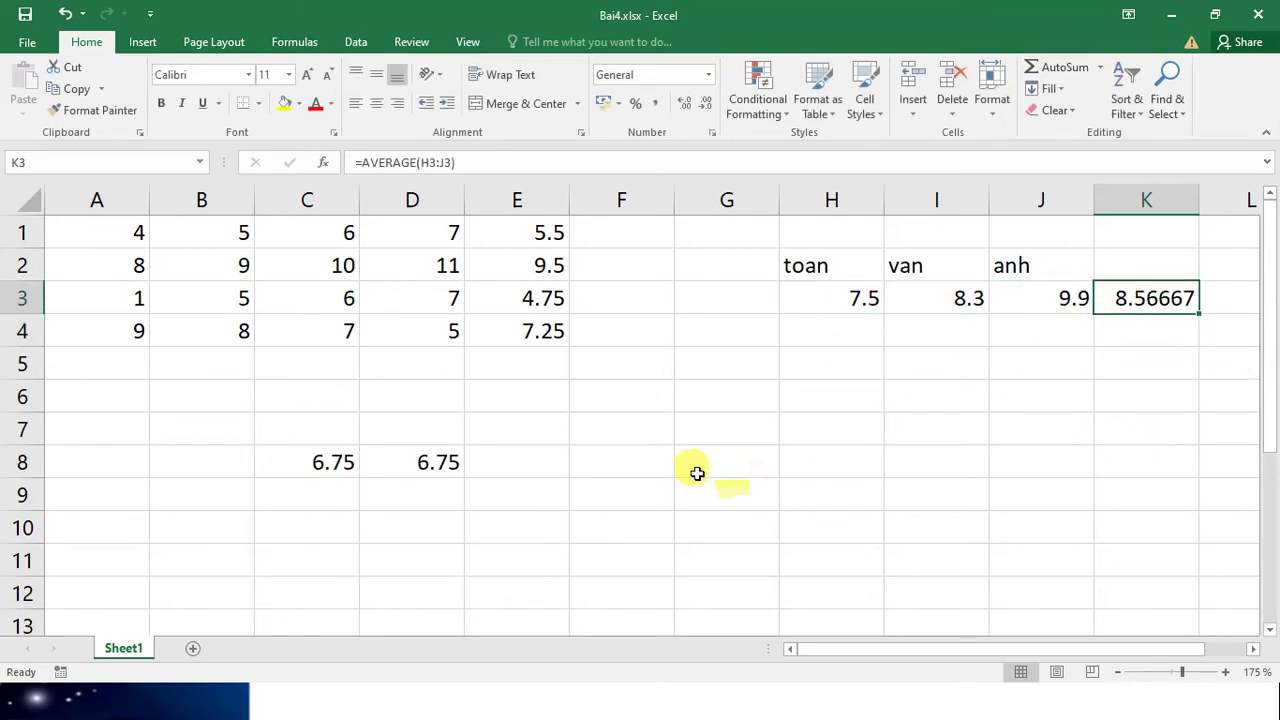
Switch to the PowerPoint slide show and go through the MAX function slide, covering its name, syntax, arguments and example.
key("super+Tab")
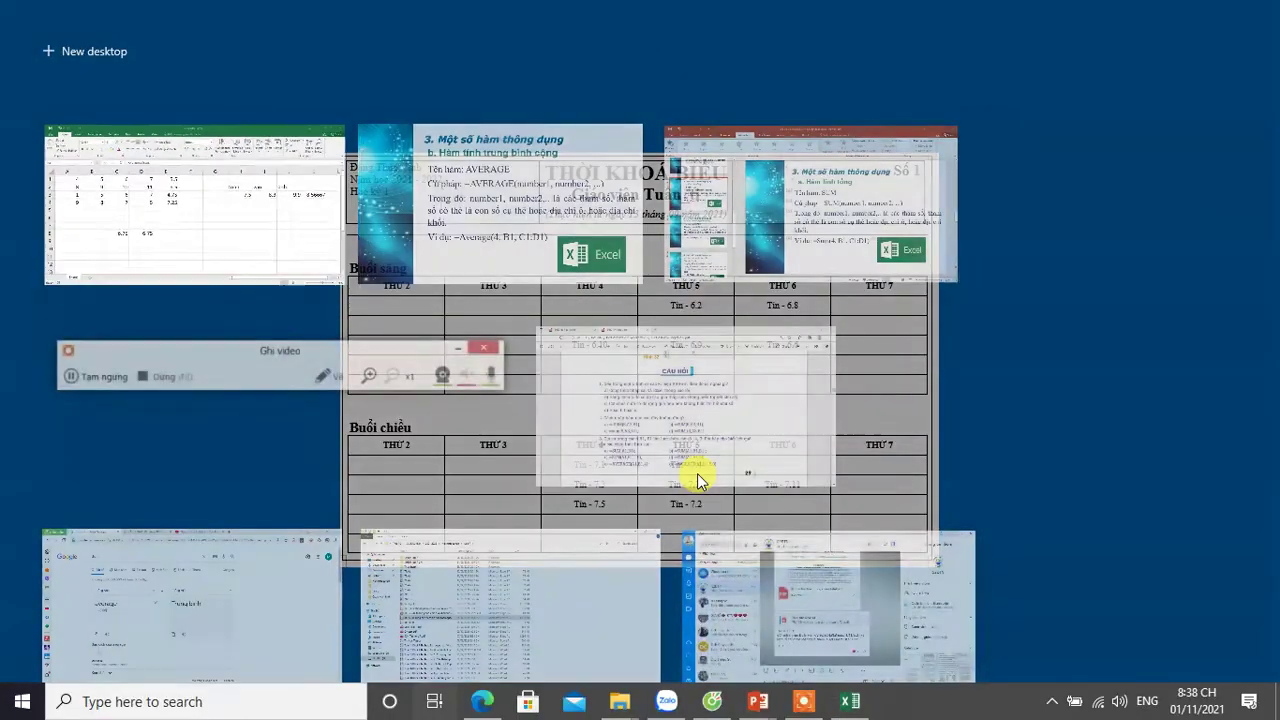
left_click(514, 217)
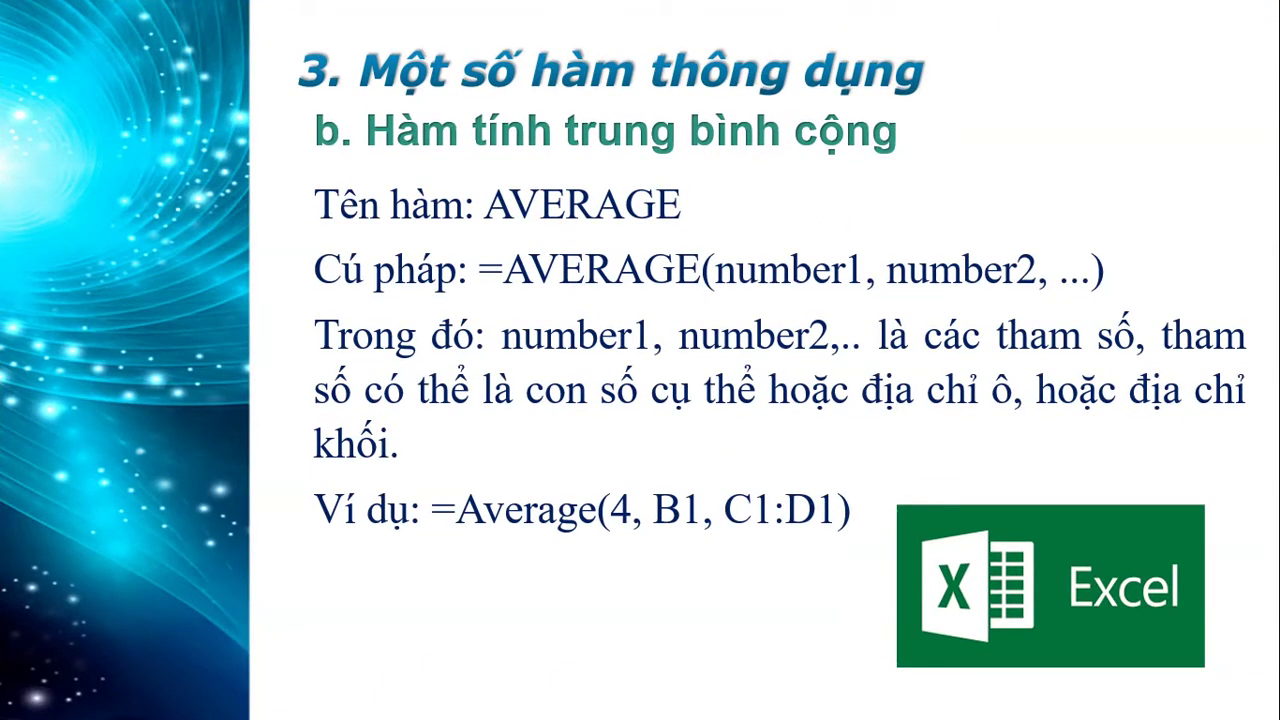
key("Right")
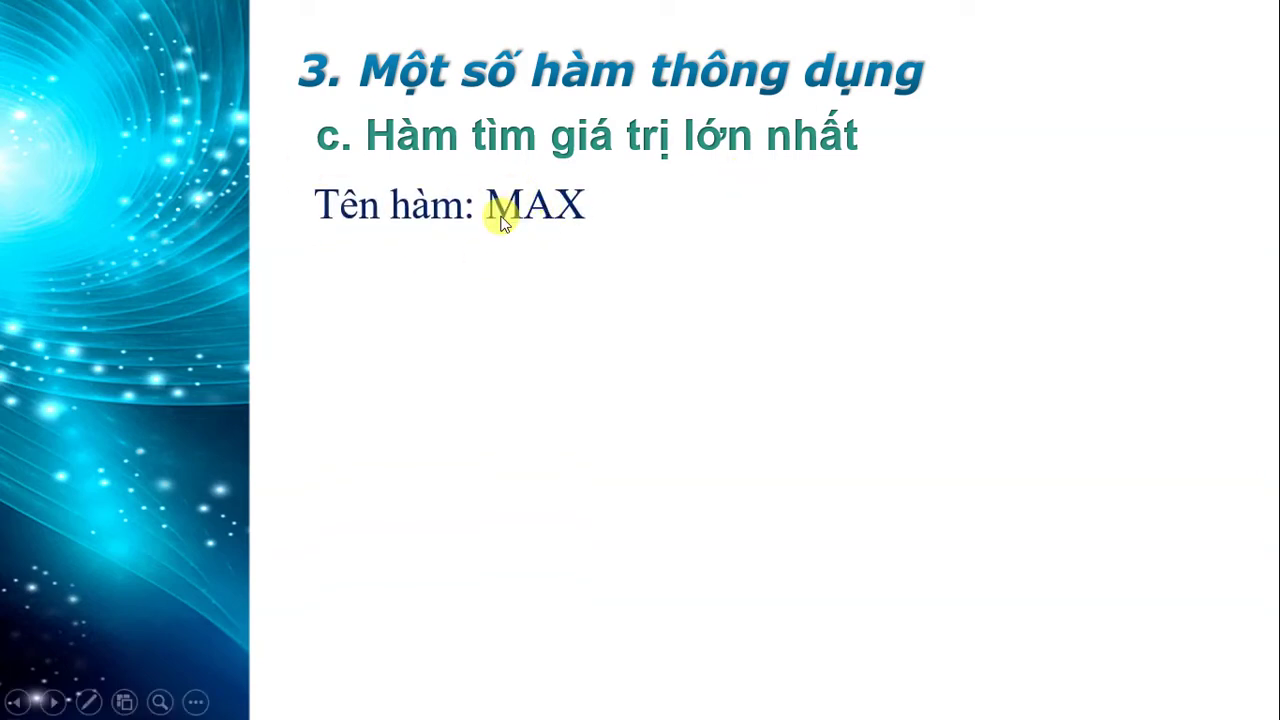
left_click(569, 221)
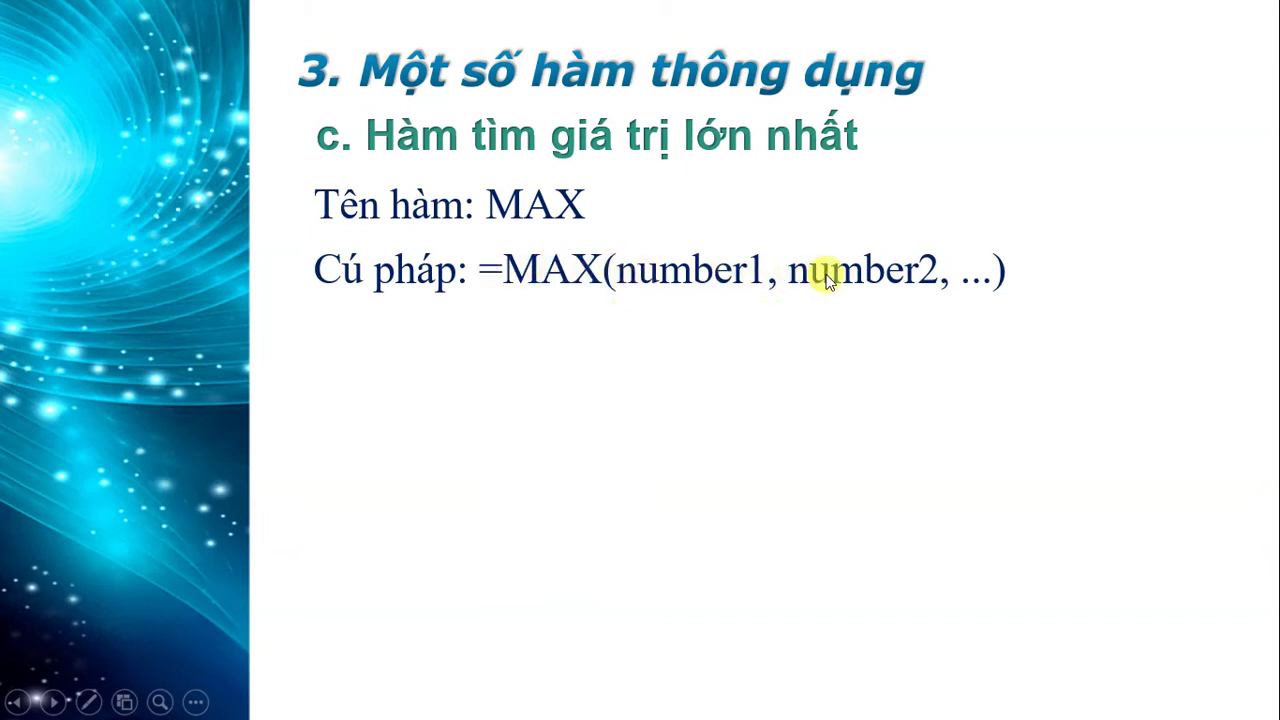
left_click(809, 323)
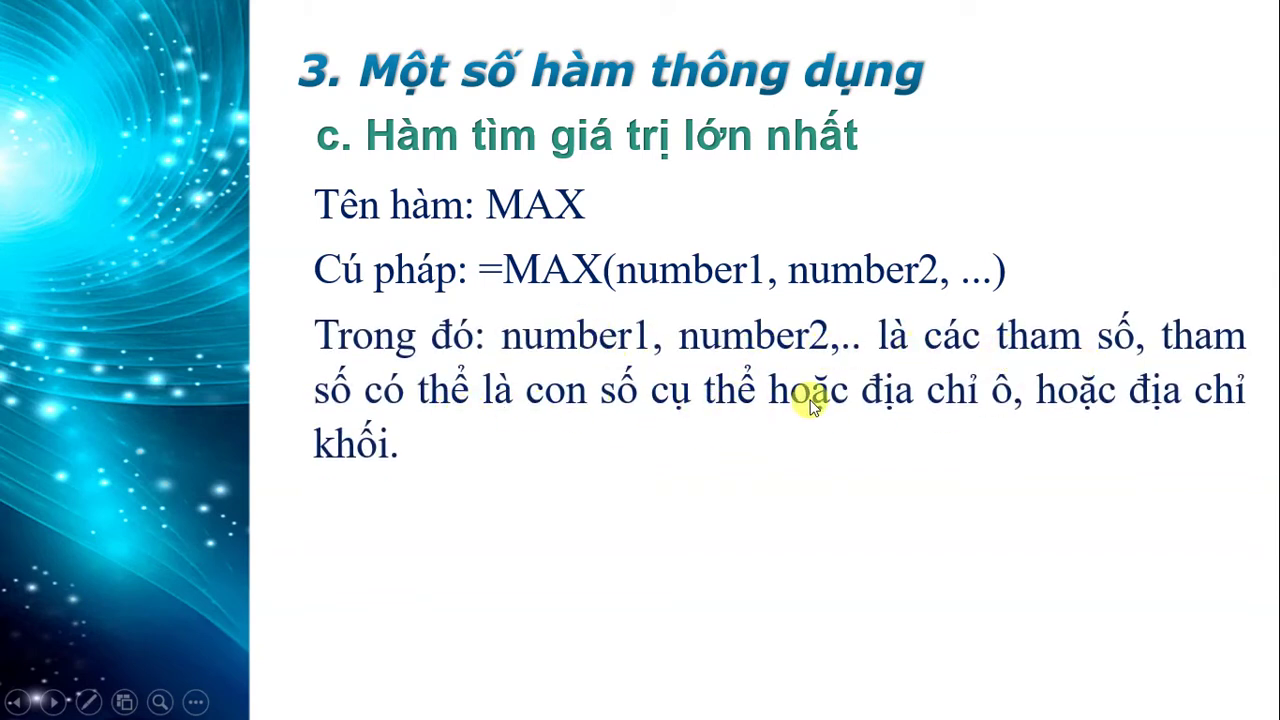
left_click(511, 436)
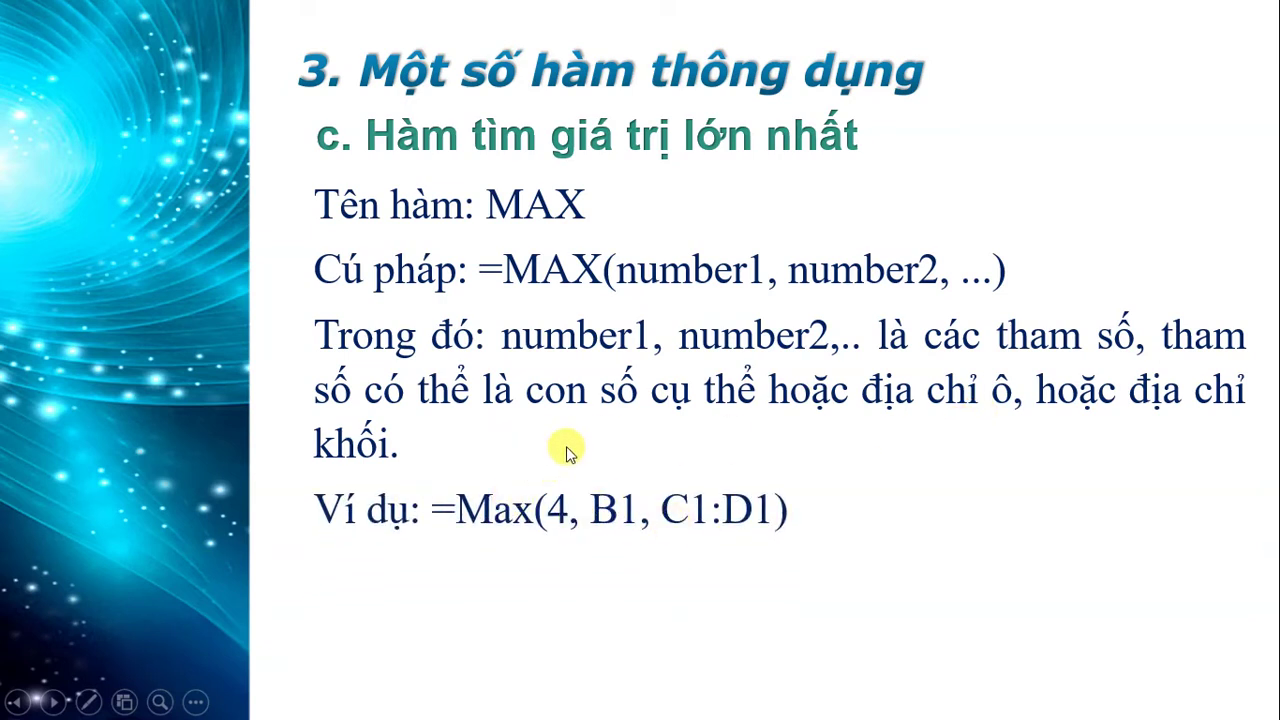
left_click(651, 505)
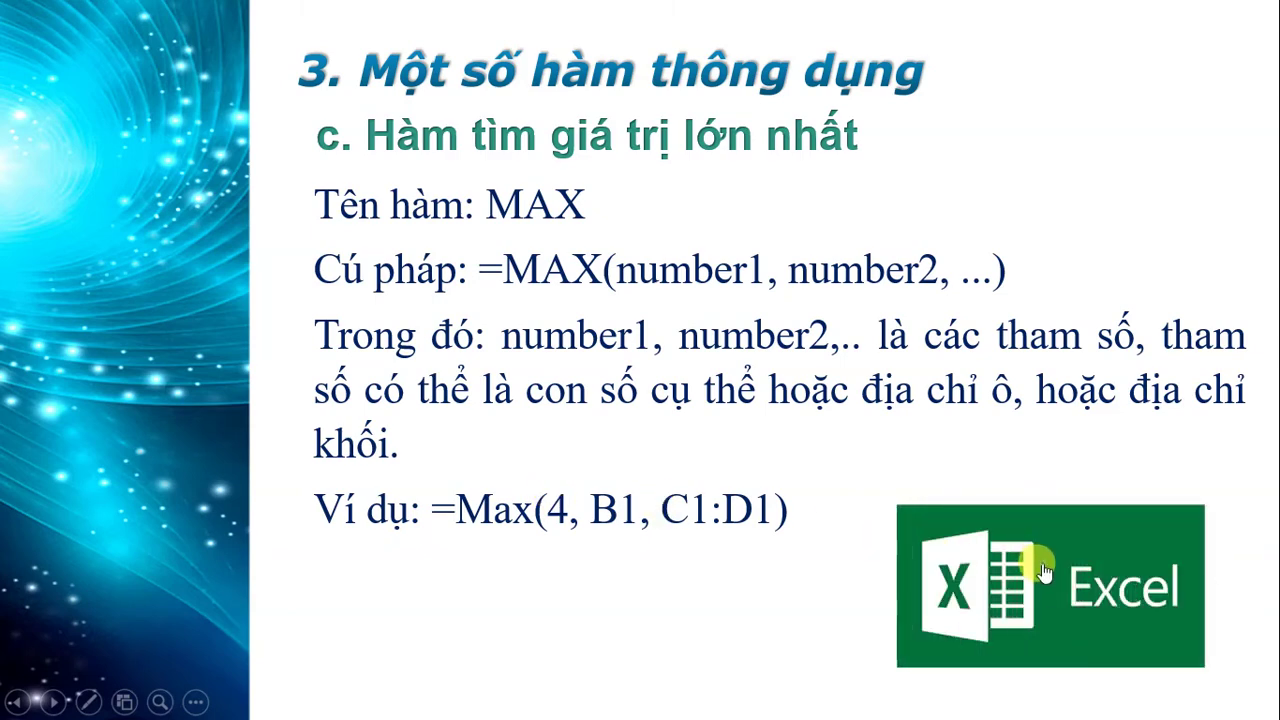
Return to the Bai4.xlsx workbook through the slide's Excel link and clear the contents of B5:E10.
left_click(1000, 555)
left_click(707, 455)
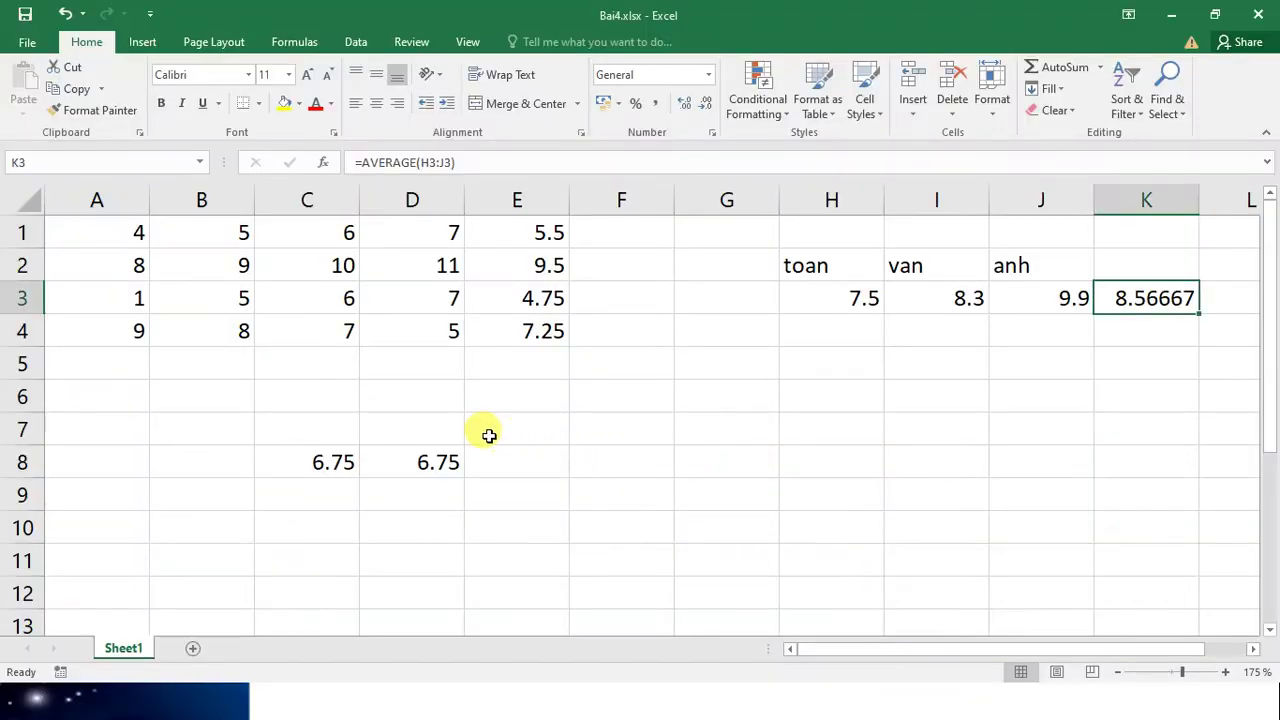
mouse_move(257, 363)
left_mouse_down()
mouse_move(383, 471)
mouse_move(476, 511)
left_mouse_up()
key("Delete")
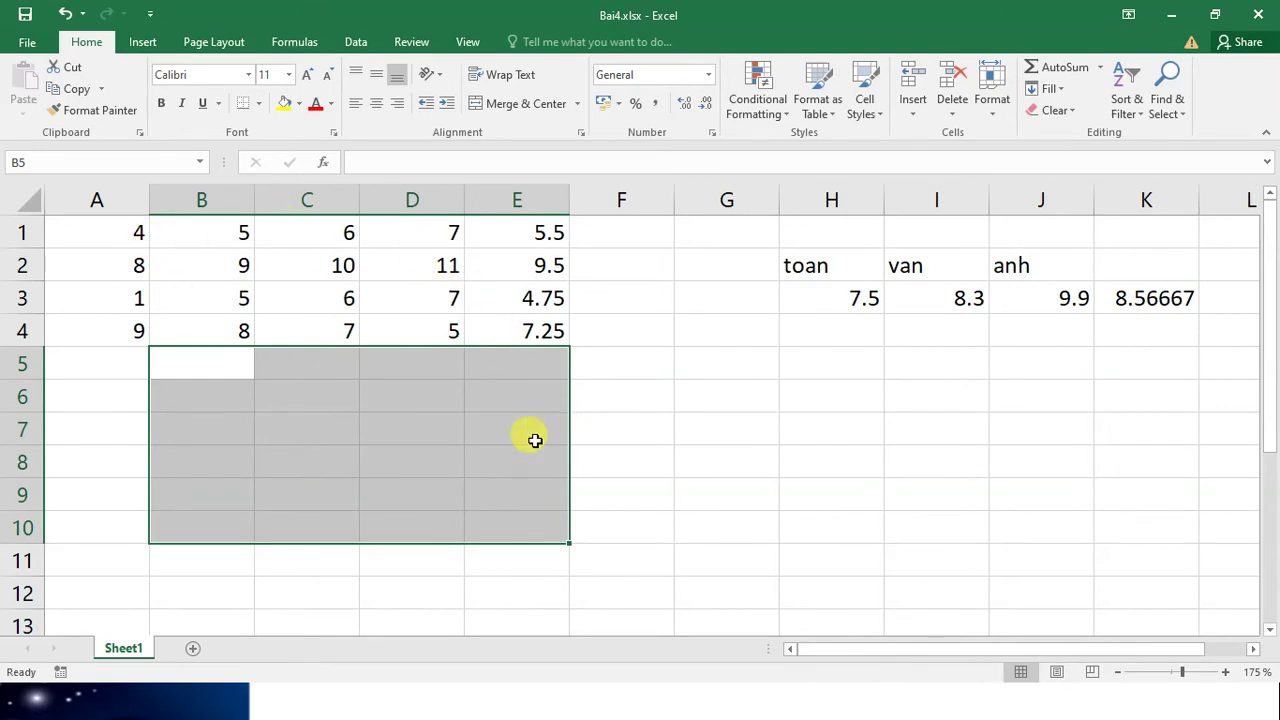
Enter the label "lớn nhất:" in E7.
left_click(499, 443)
type("lơ")
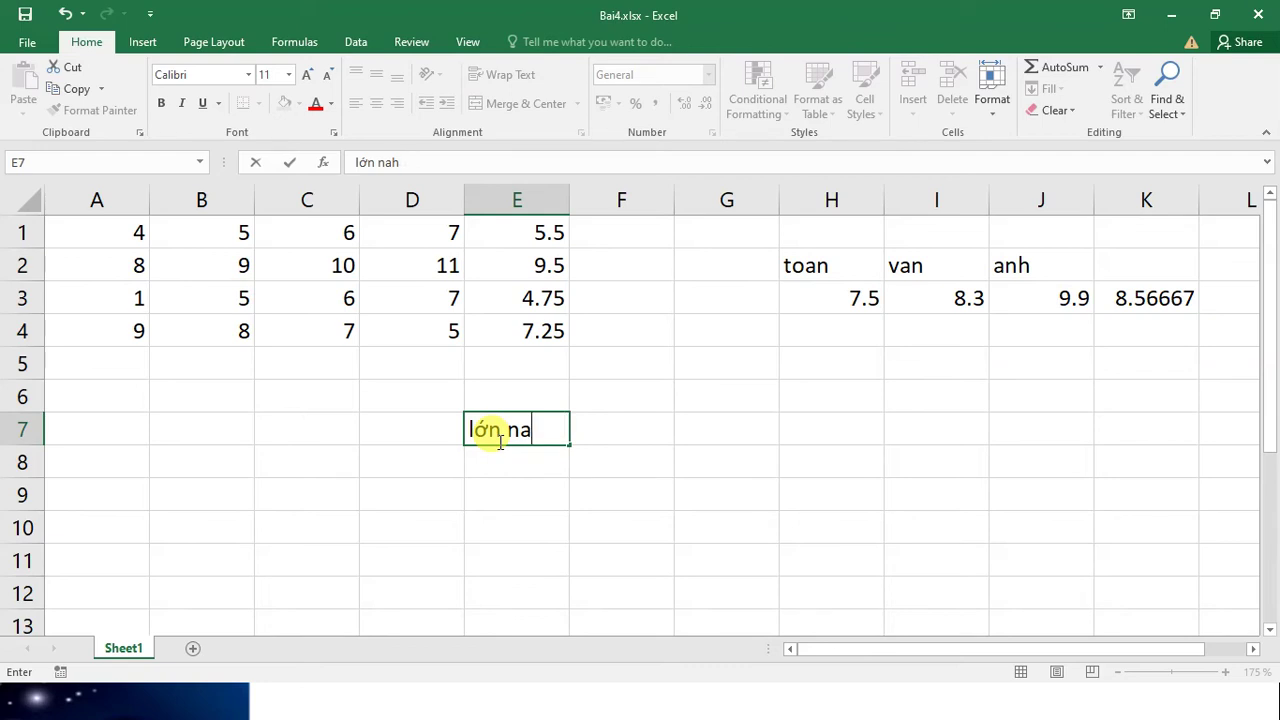
key("Tab")
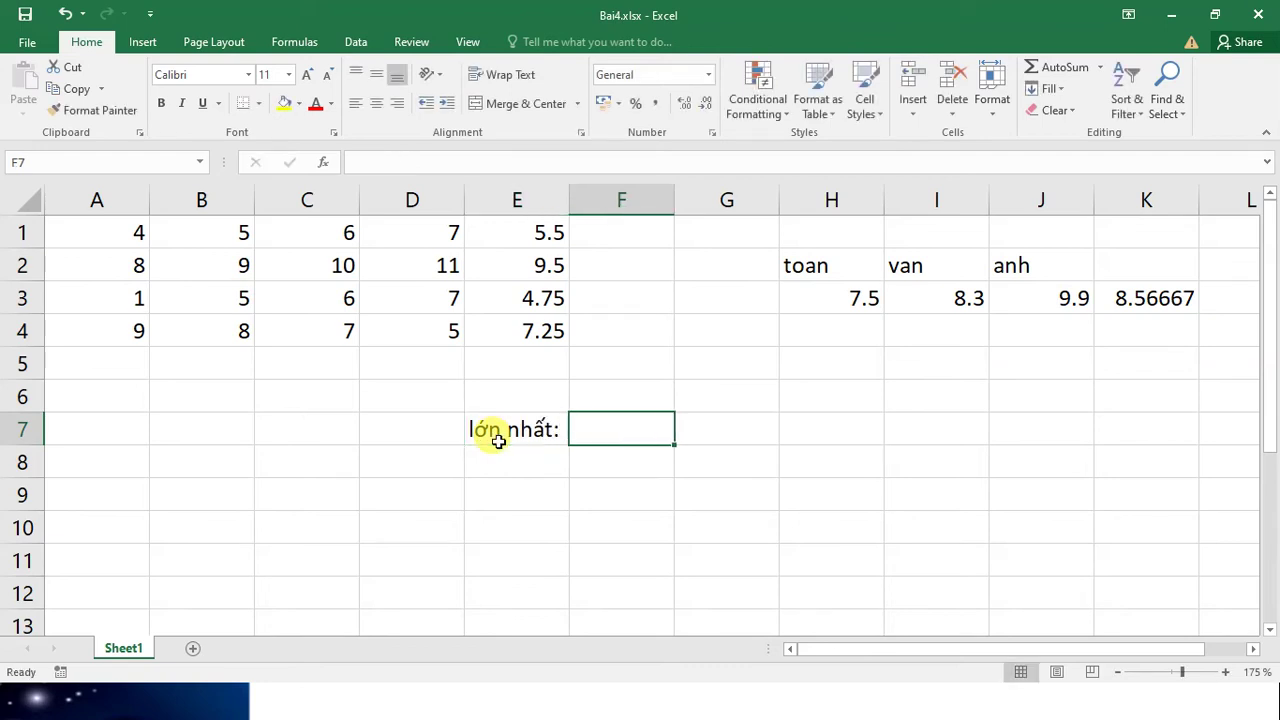
Find the largest value of the block A1:D4 in F7 with the formula =MAX(A1:D4).
type("=")
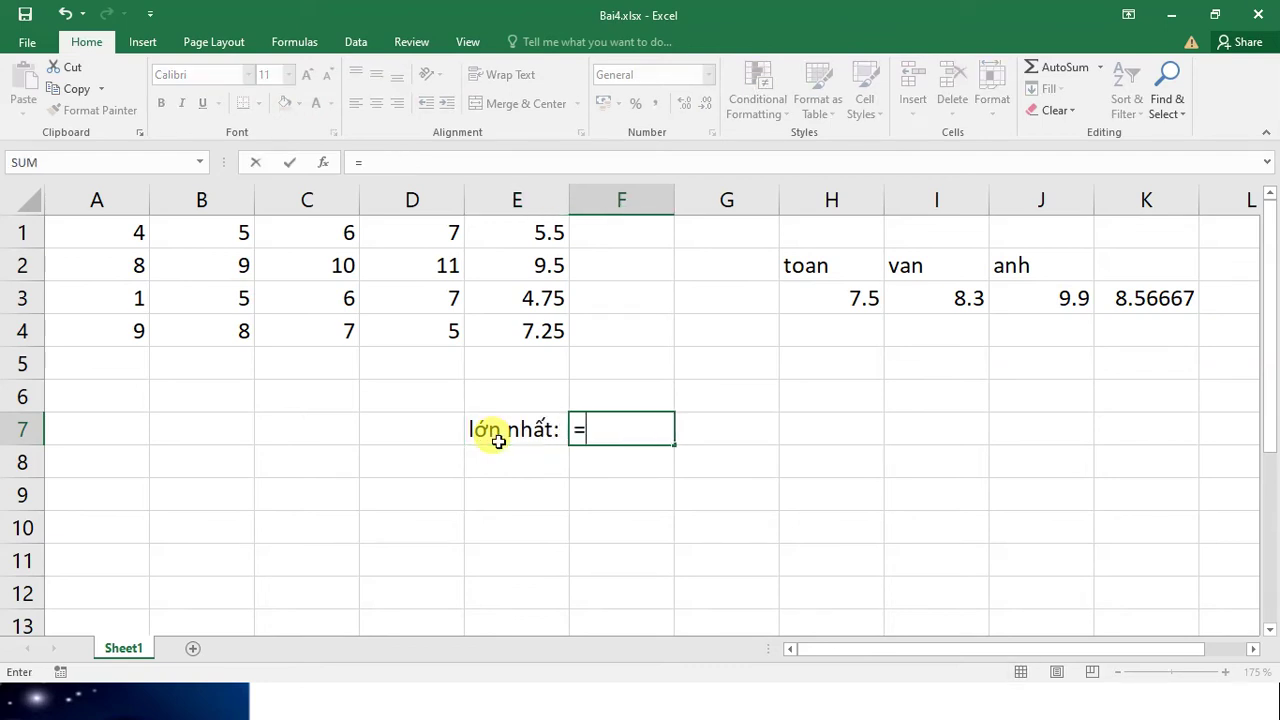
type("m")
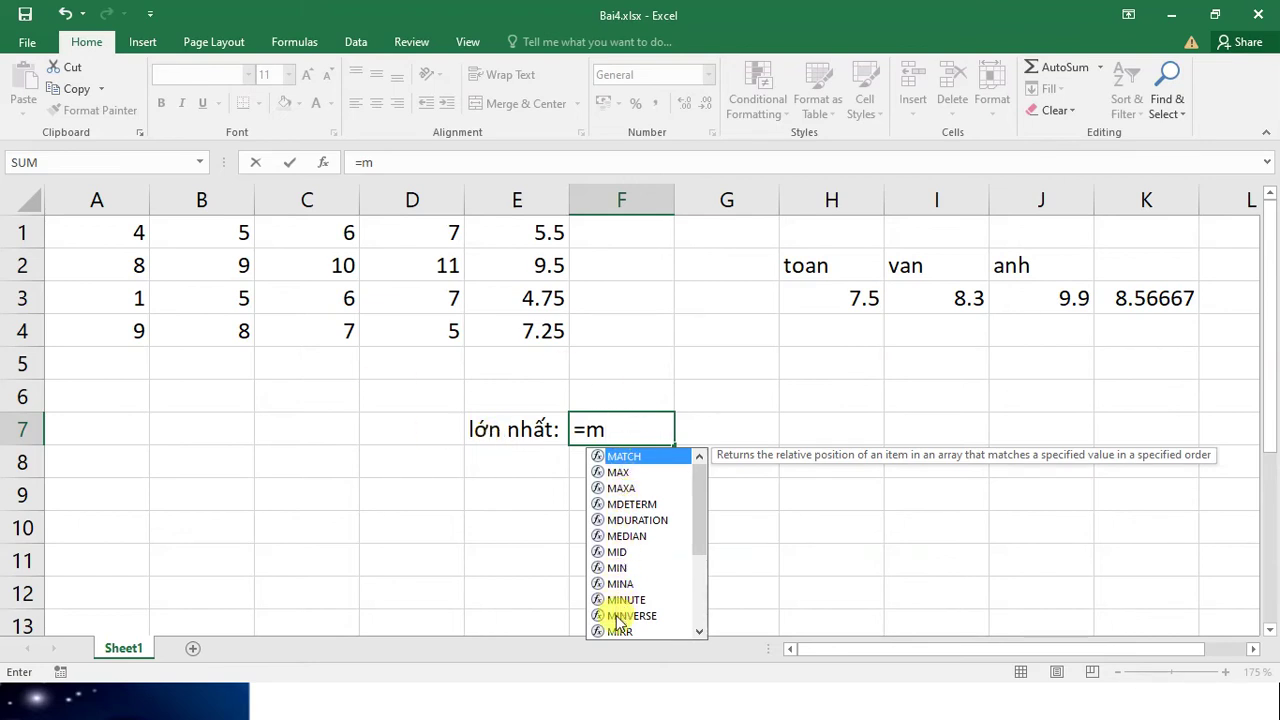
left_click(618, 472)
double_click(618, 472)
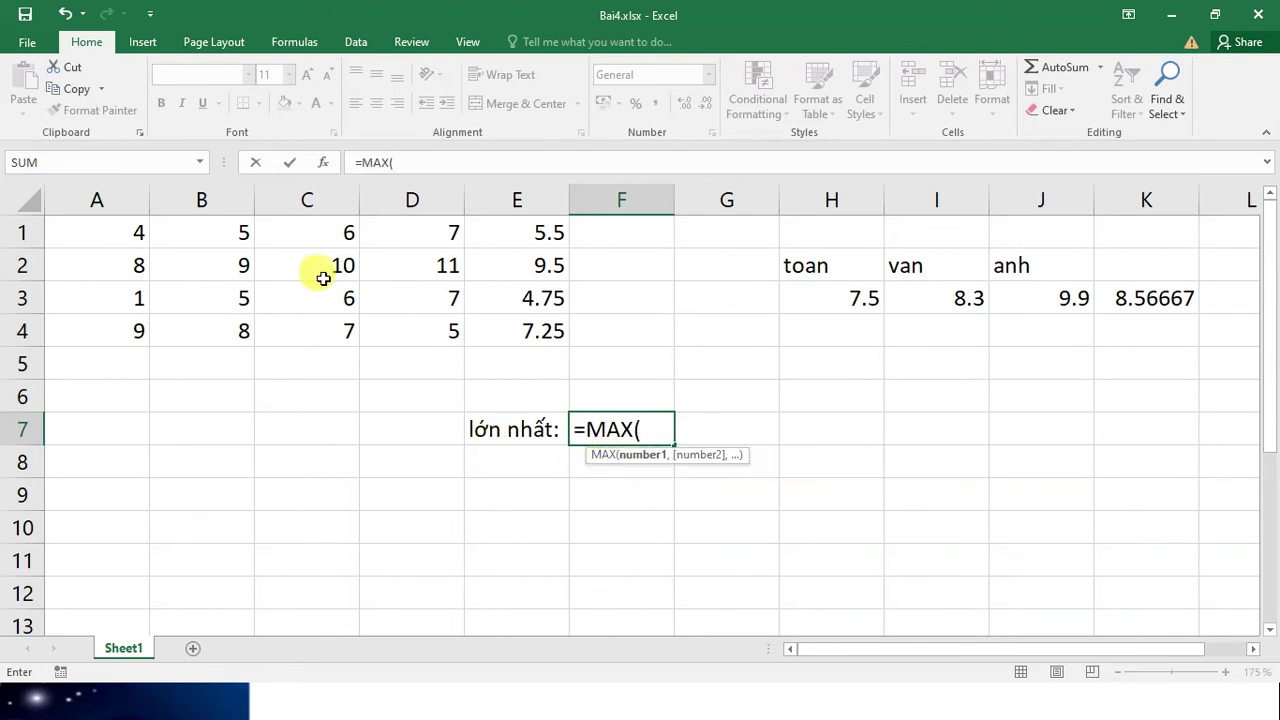
left_click_drag(137, 230, 427, 339)
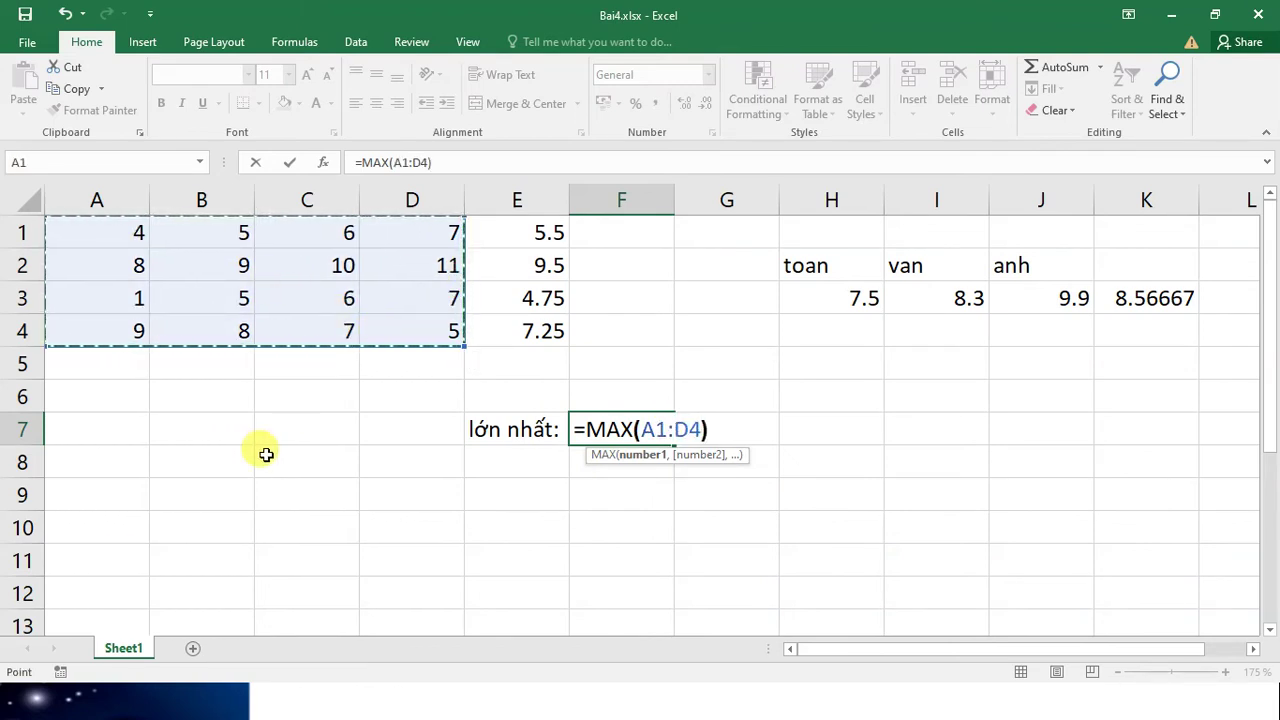
key("Return")
left_click(617, 421)
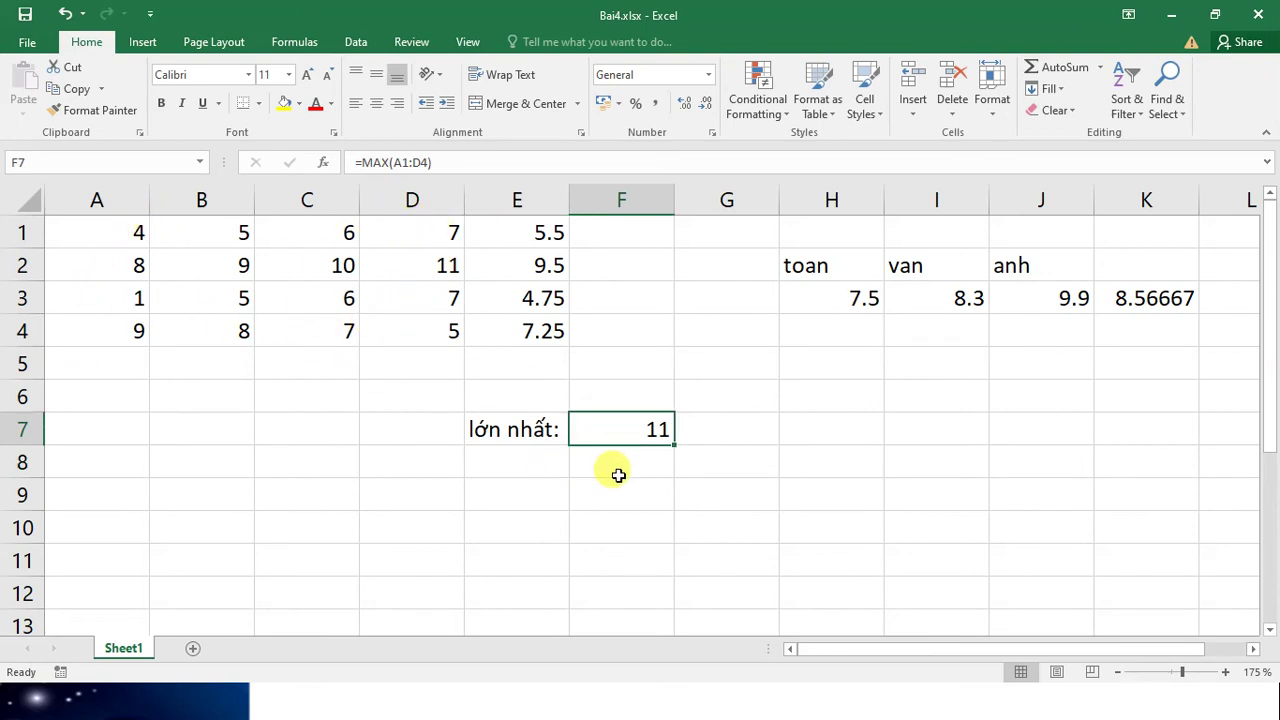
Switch to the PowerPoint slide show and go through the MIN function slide, covering its syntax, arguments and example.
key("alt+Tab")
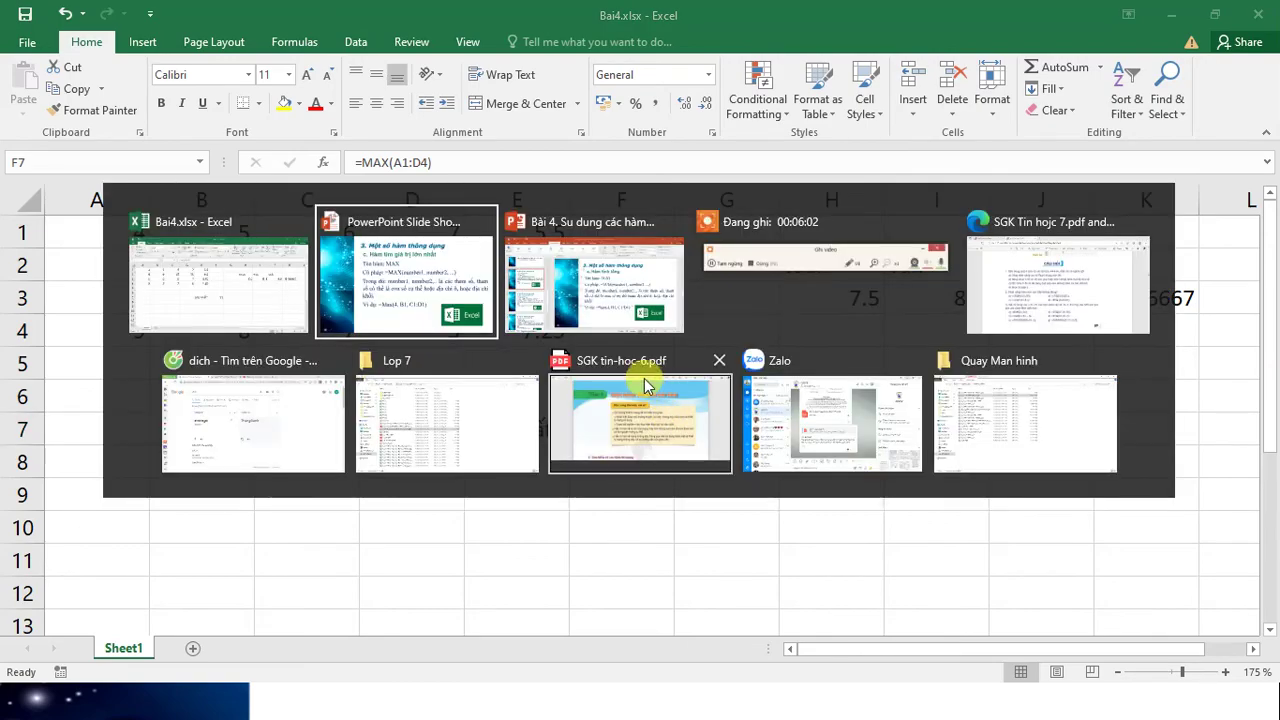
left_click(418, 289)
left_click(794, 428)
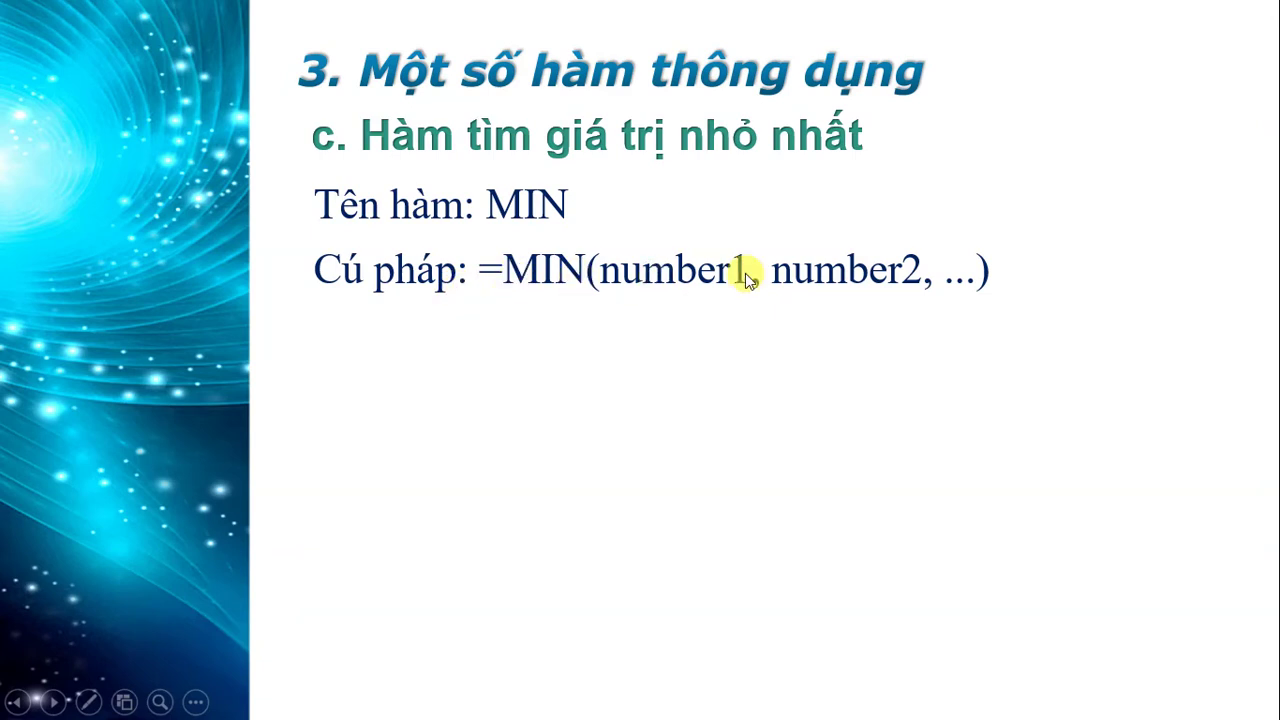
left_click(768, 296)
left_click(586, 494)
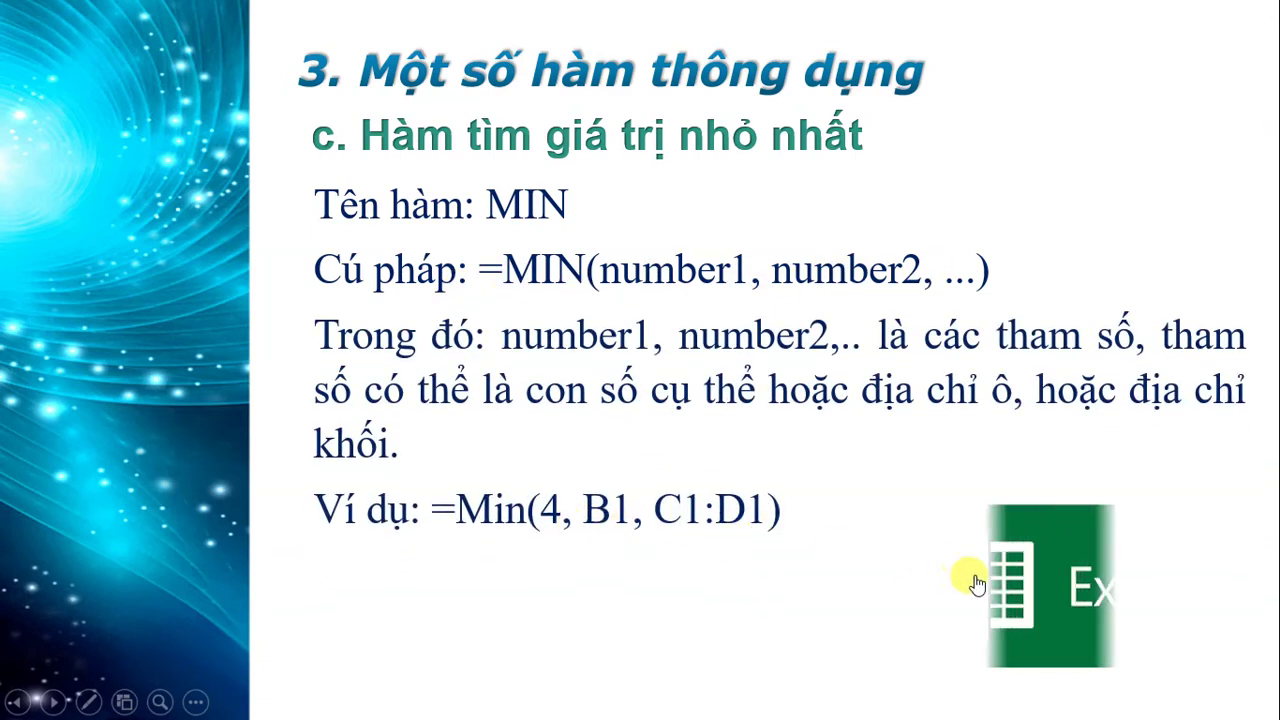
Return to the Bai4.xlsx workbook through the slide's Excel link and enter the label "nhỏ nhất:" in E8.
left_click(1028, 564)
left_click(700, 452)
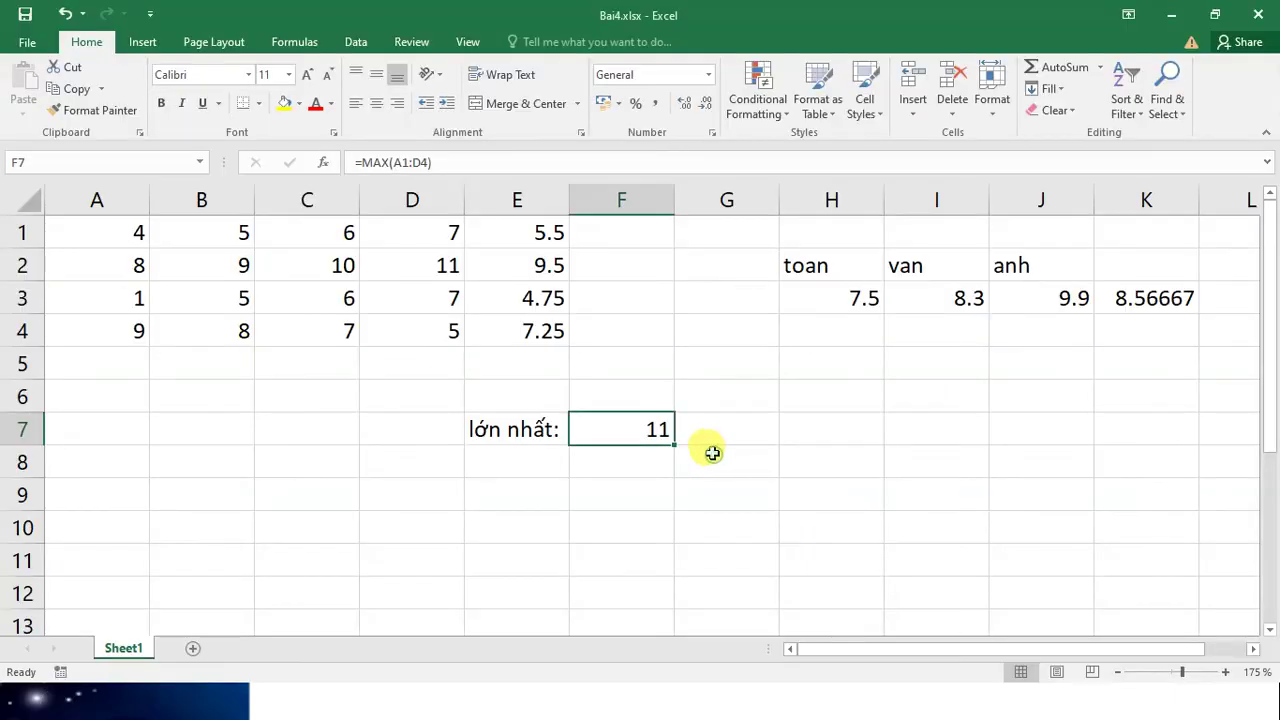
left_click(521, 462)
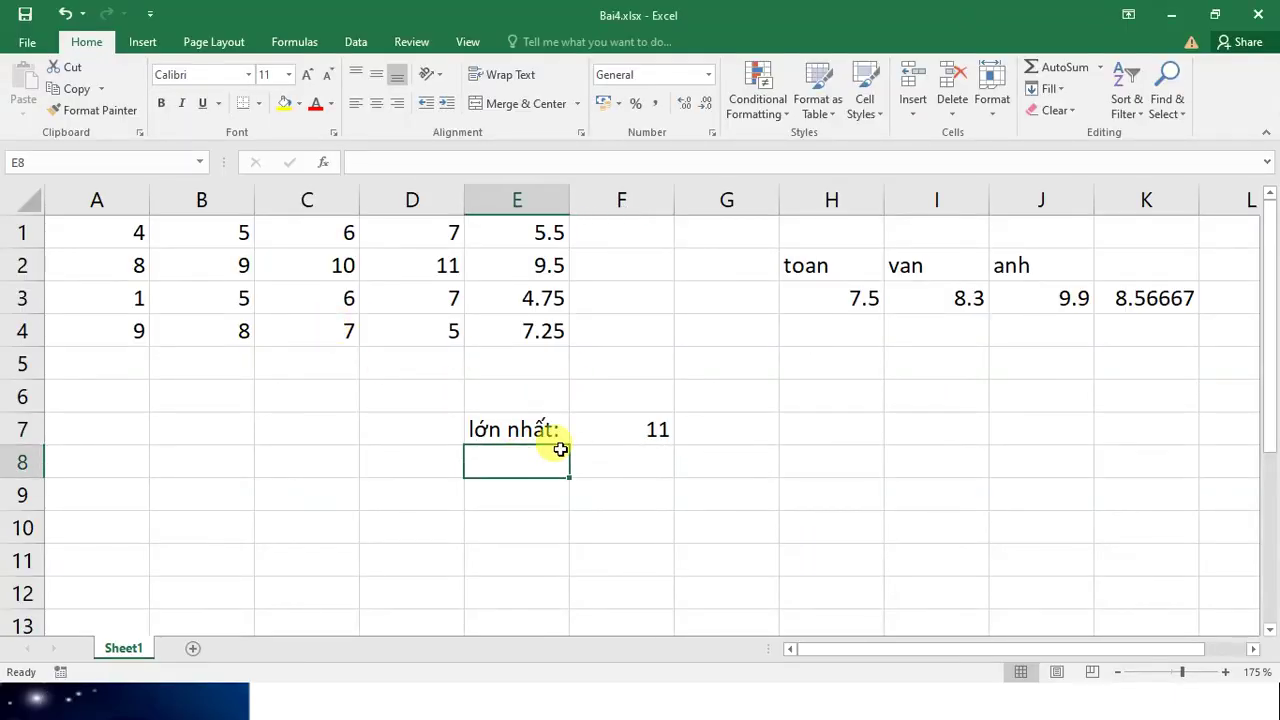
type("nhỏ nhấ")
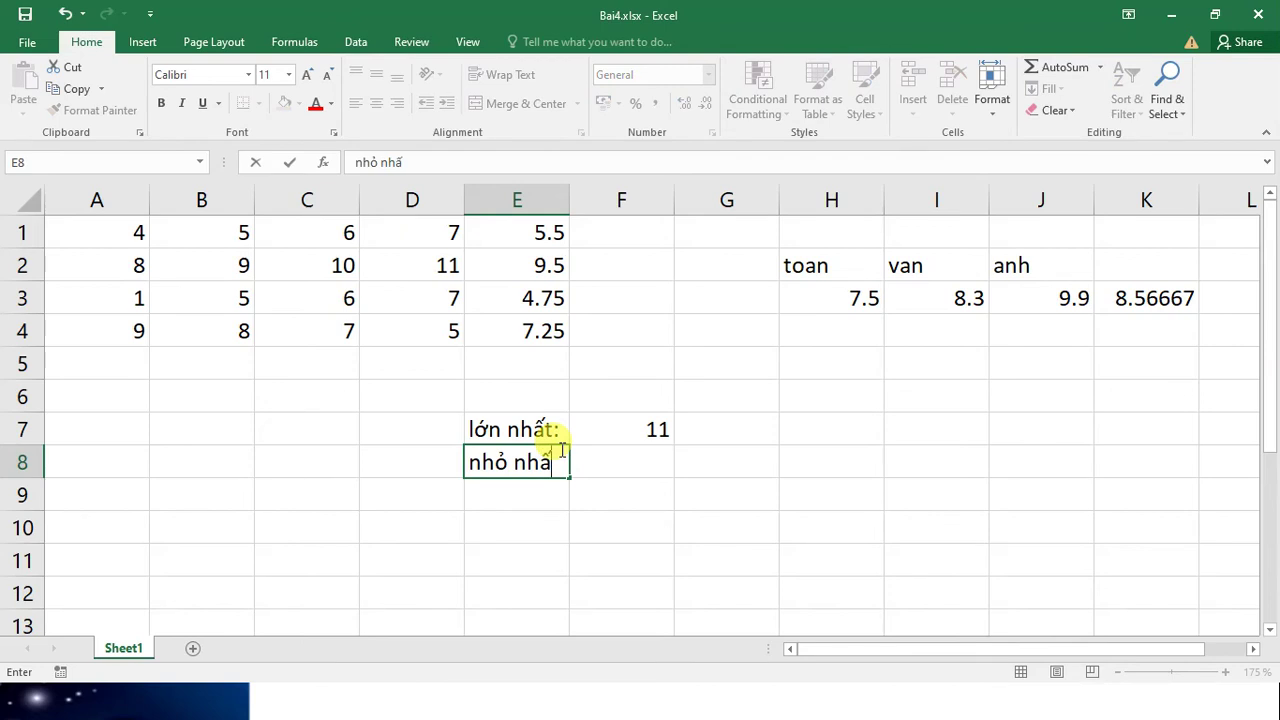
key("Tab")
Find the smallest value of the block A1:D4 in F8 with the formula =MIN(A1:D4).
type("=m")
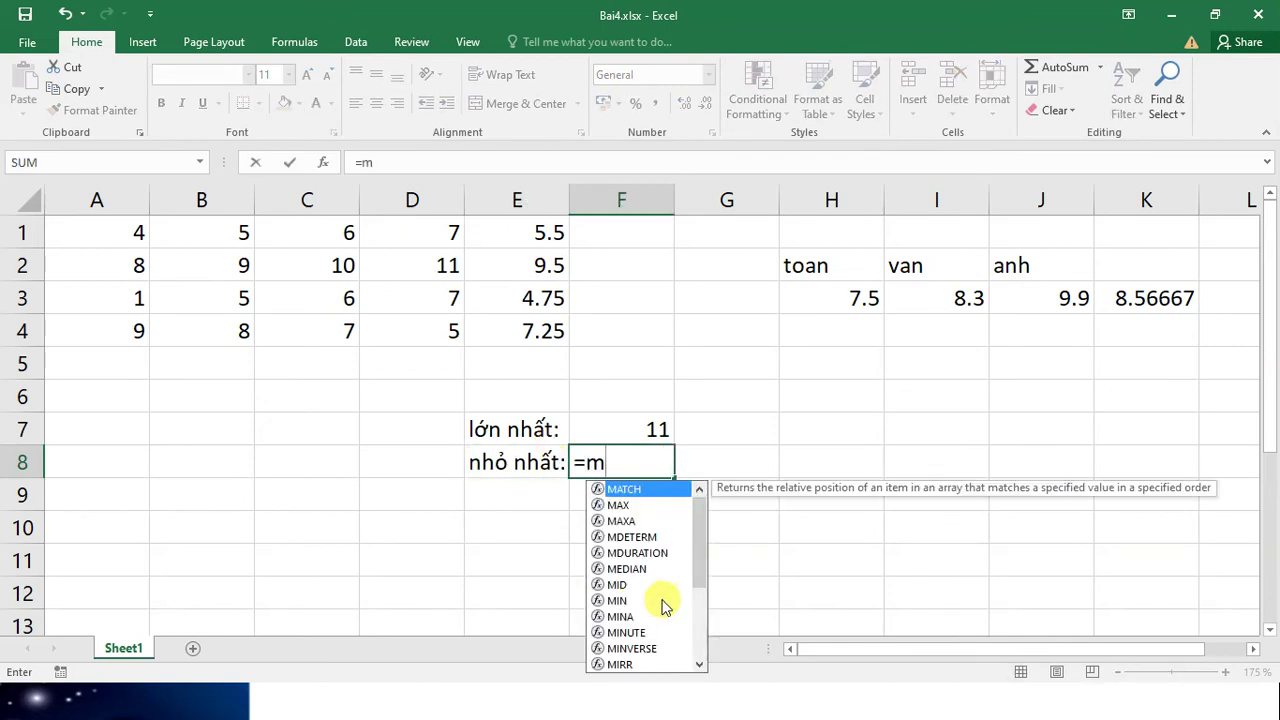
left_click(620, 600)
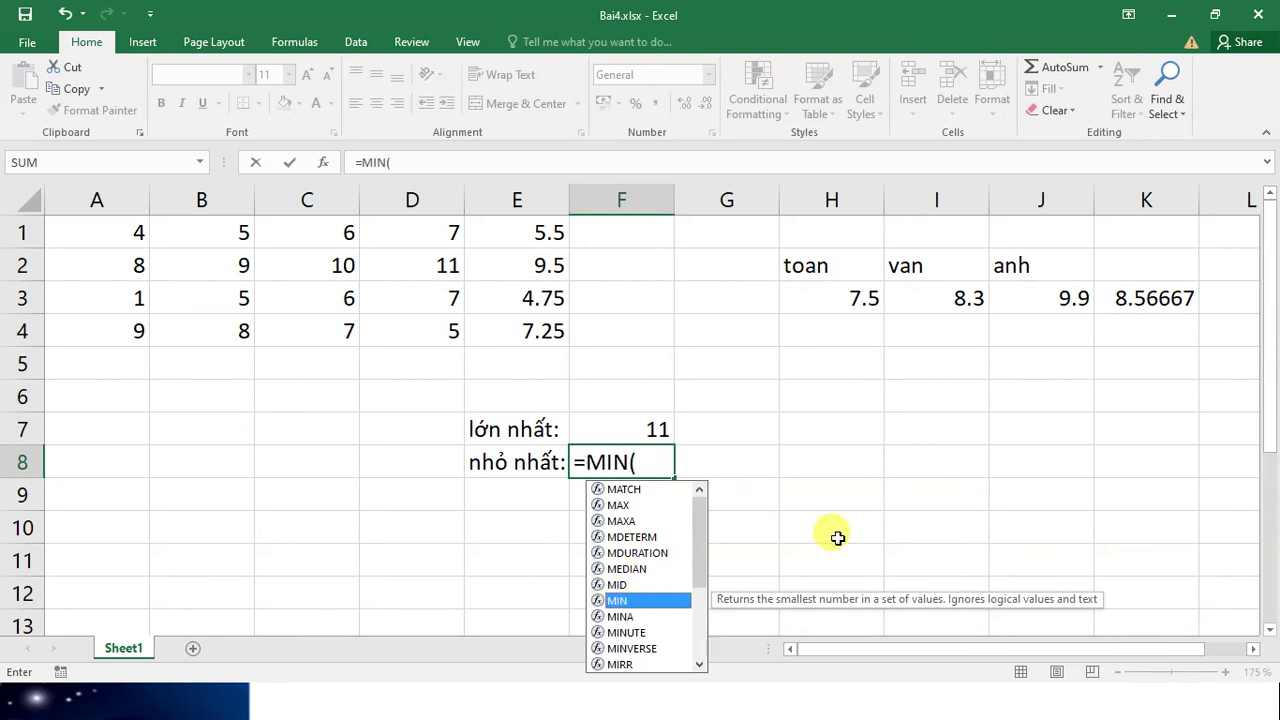
key("Tab")
left_click_drag(131, 229, 446, 336)
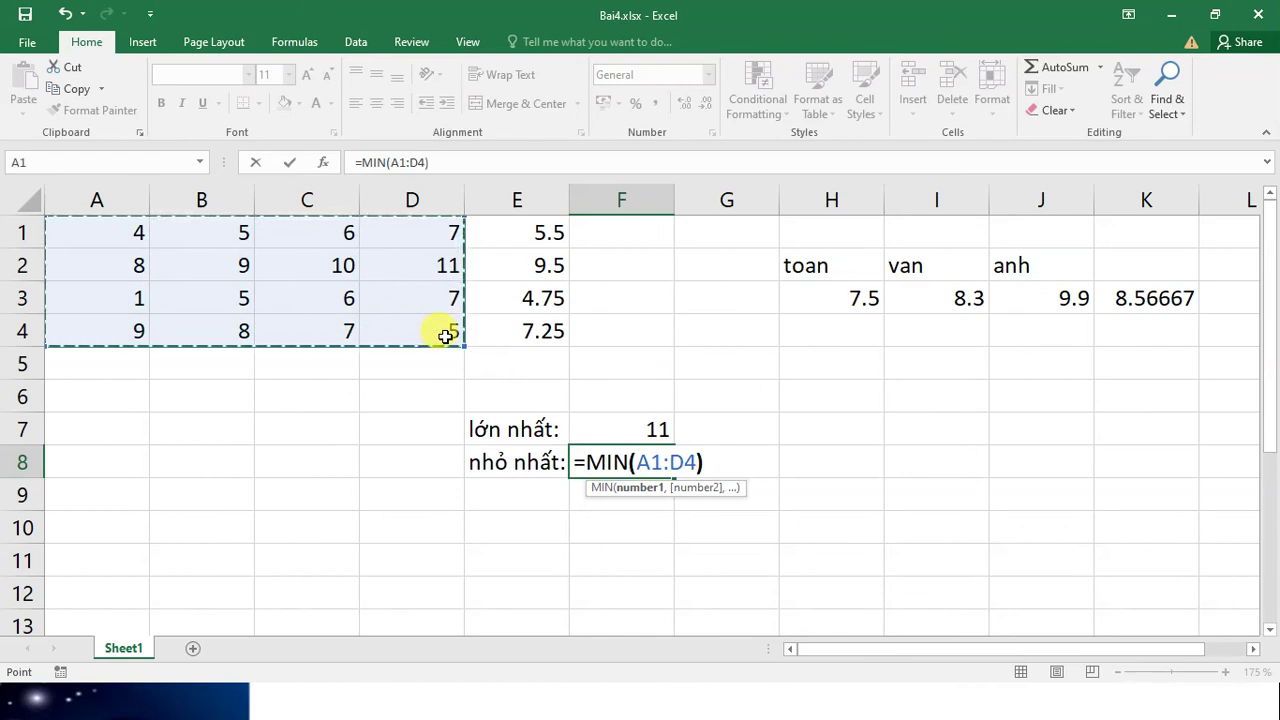
type(")")
key("Return")
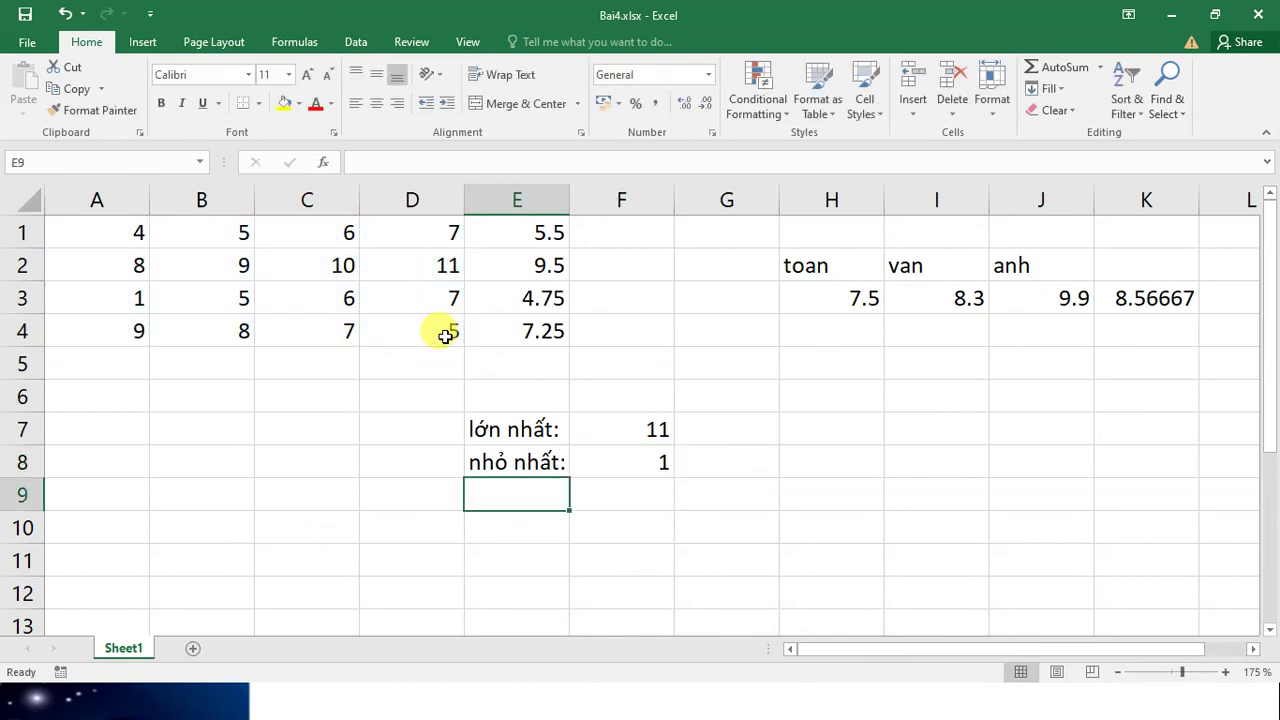
Review the MIN formula in F8 and compare its result with the values in column A.
left_click(622, 452)
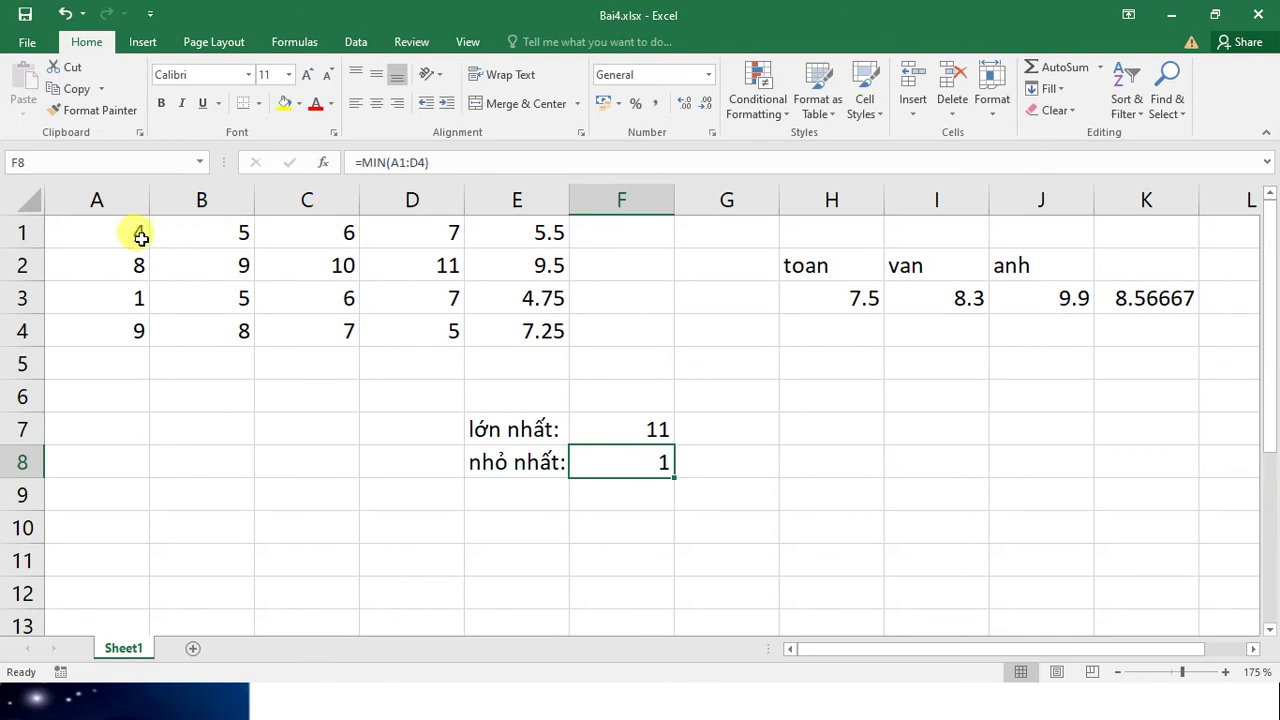
left_click_drag(143, 234, 120, 286)
left_click(130, 293)
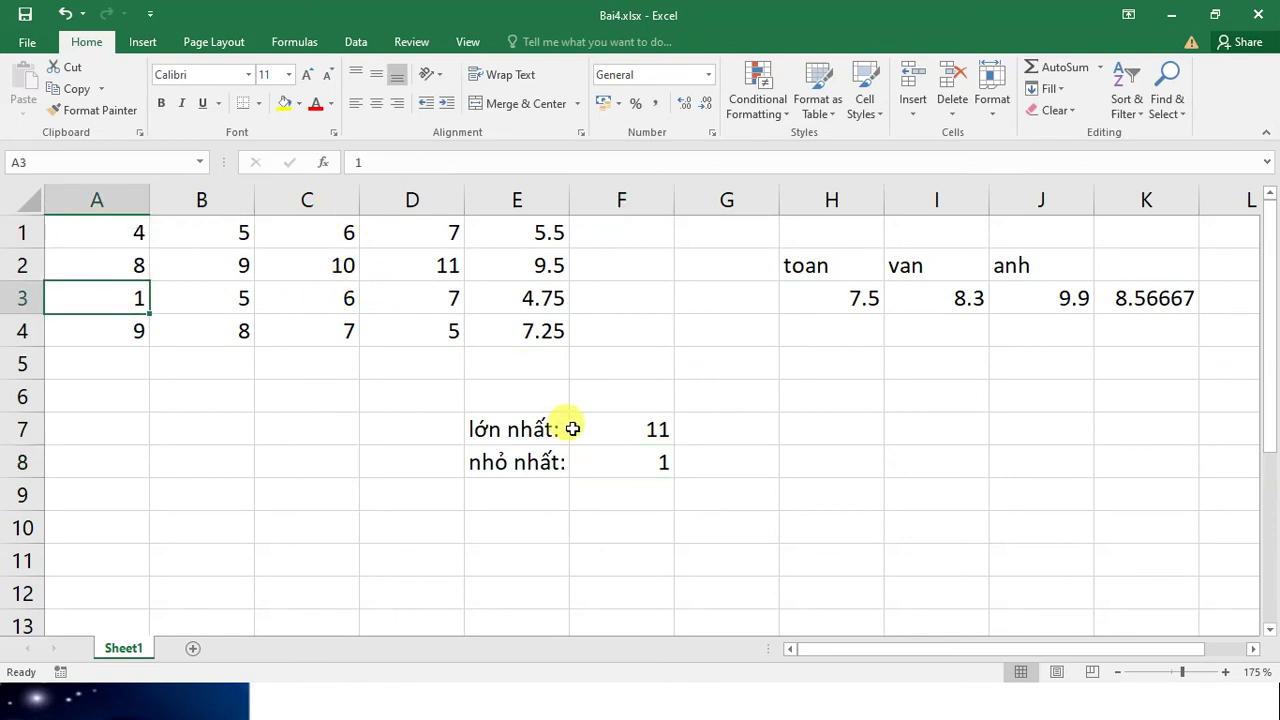
Label E9 "tổng:" and total the block A1:D4 in F9 with the formula =SUM(A1:D4).
left_click(634, 452)
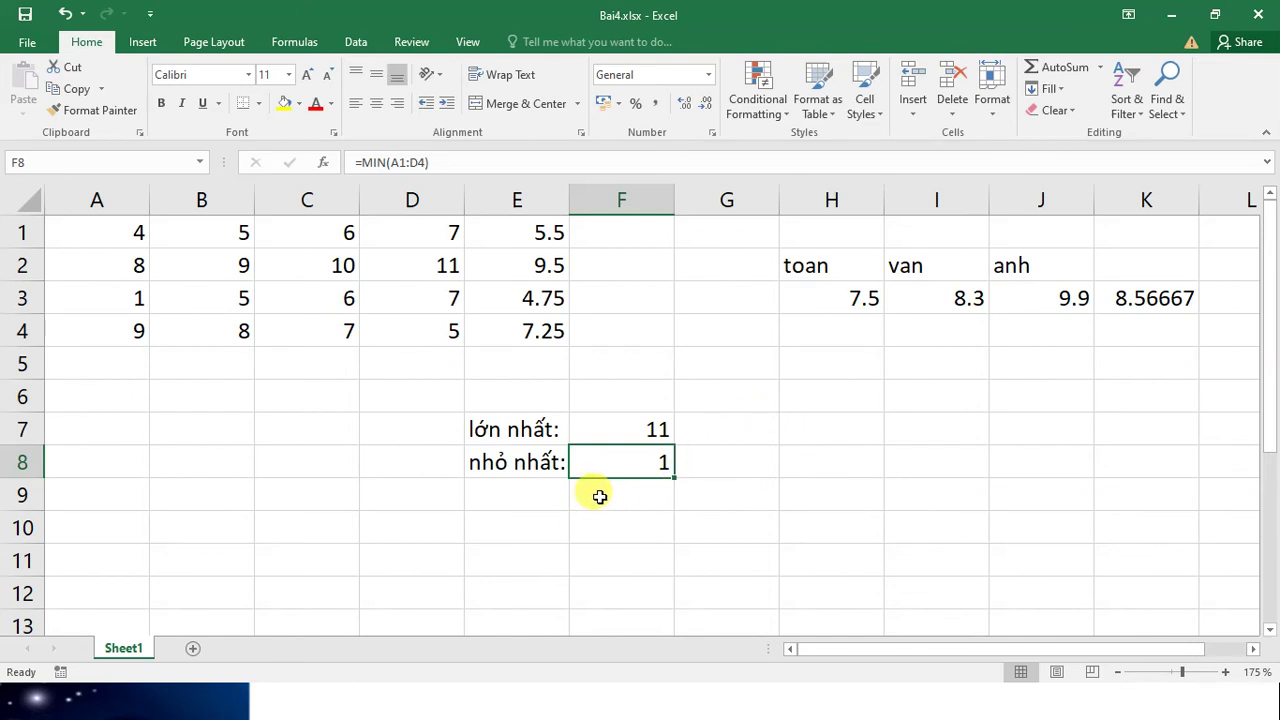
left_click(540, 491)
type("tổng:")
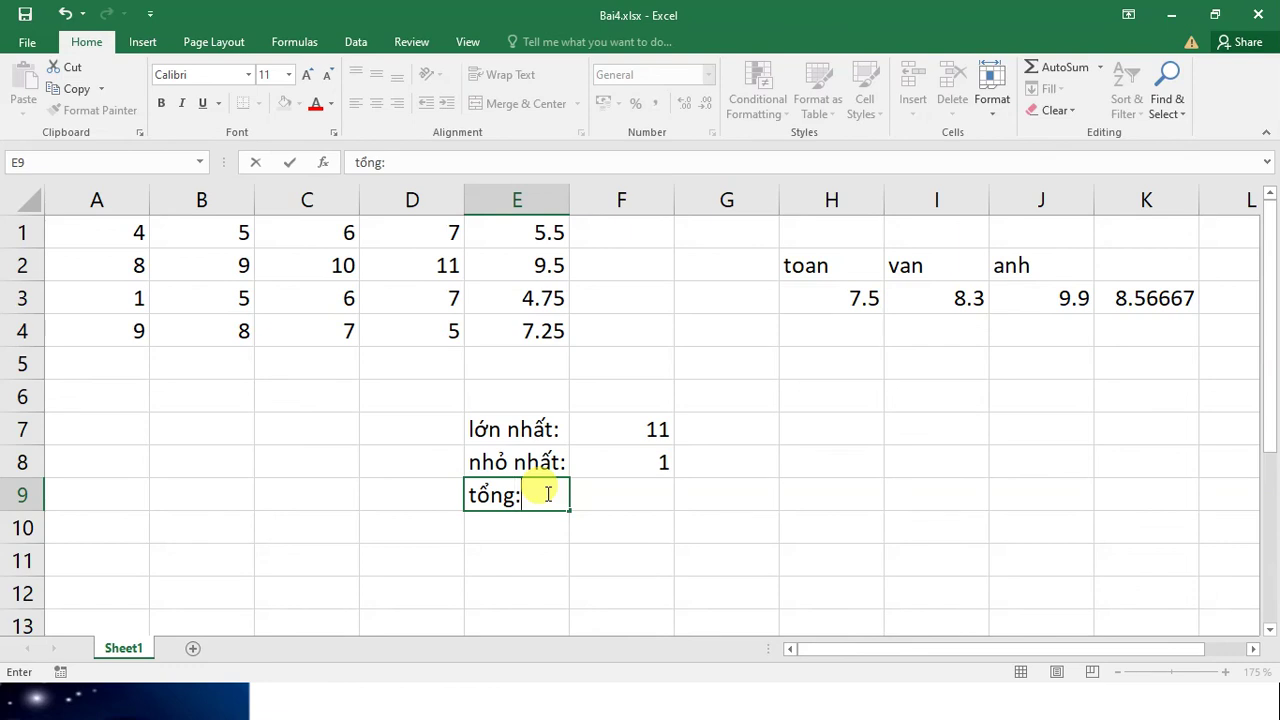
key("Tab")
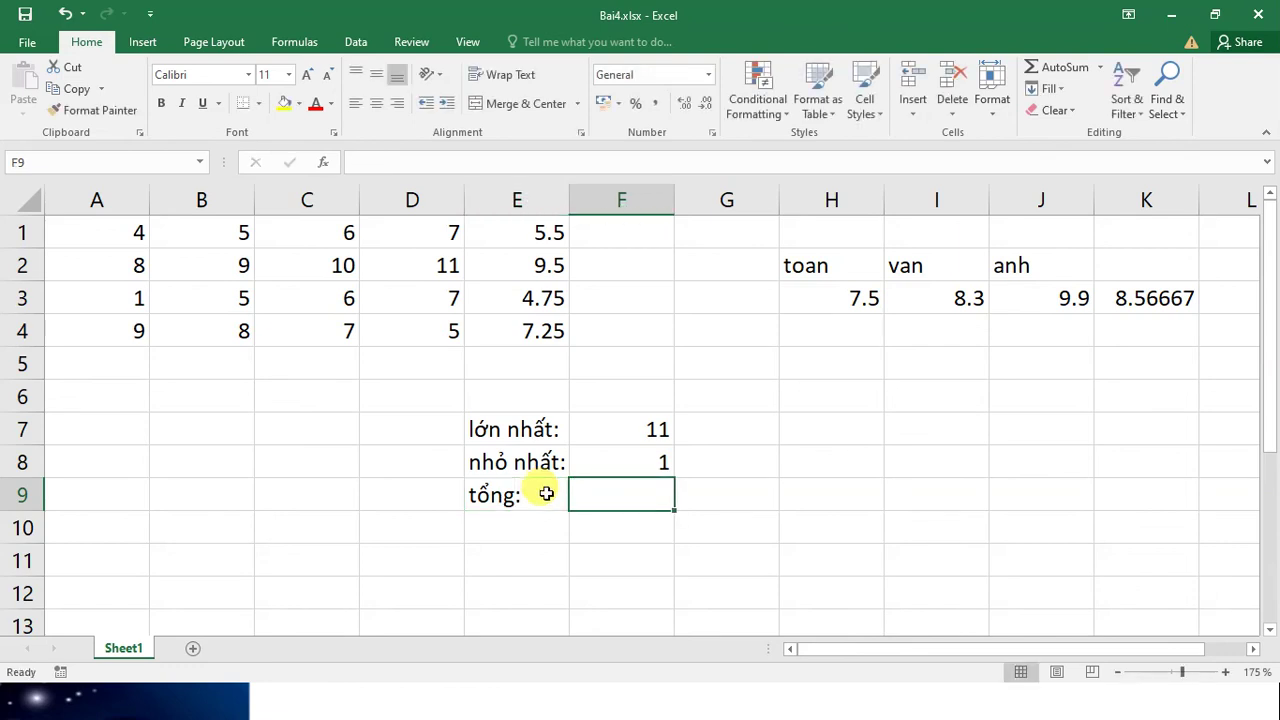
type("=su")
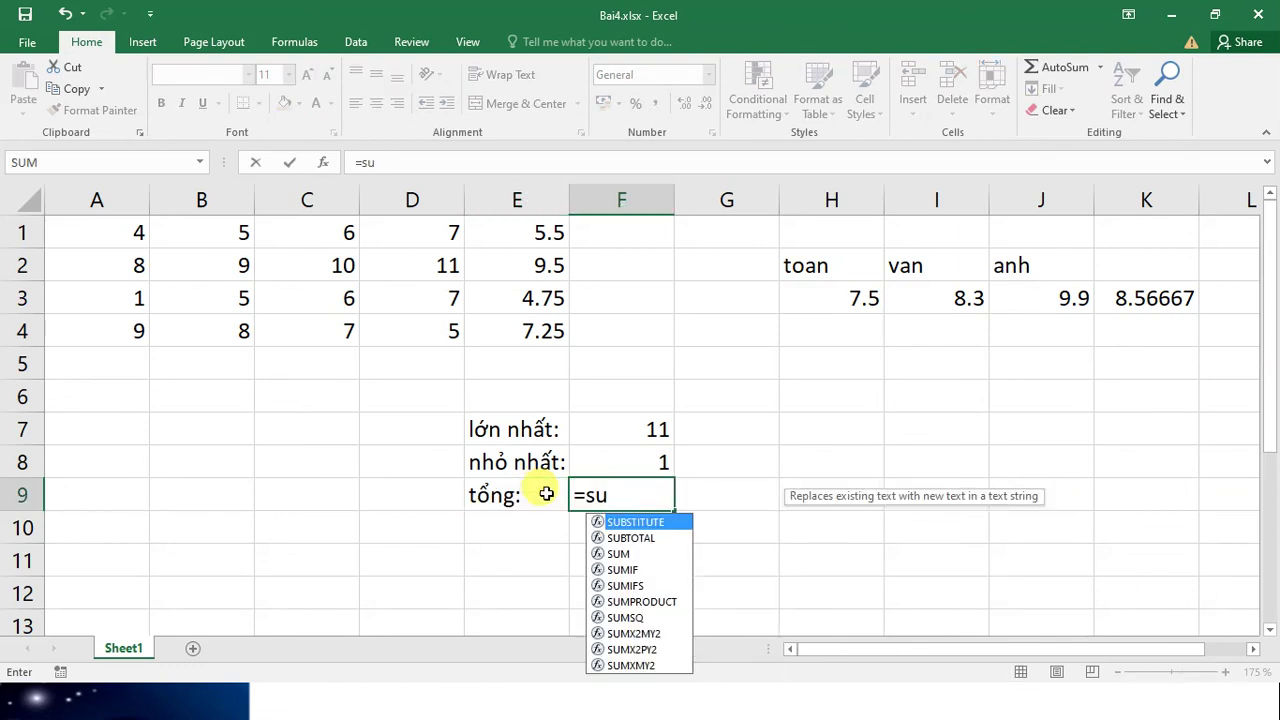
left_click(618, 553)
double_click(620, 553)
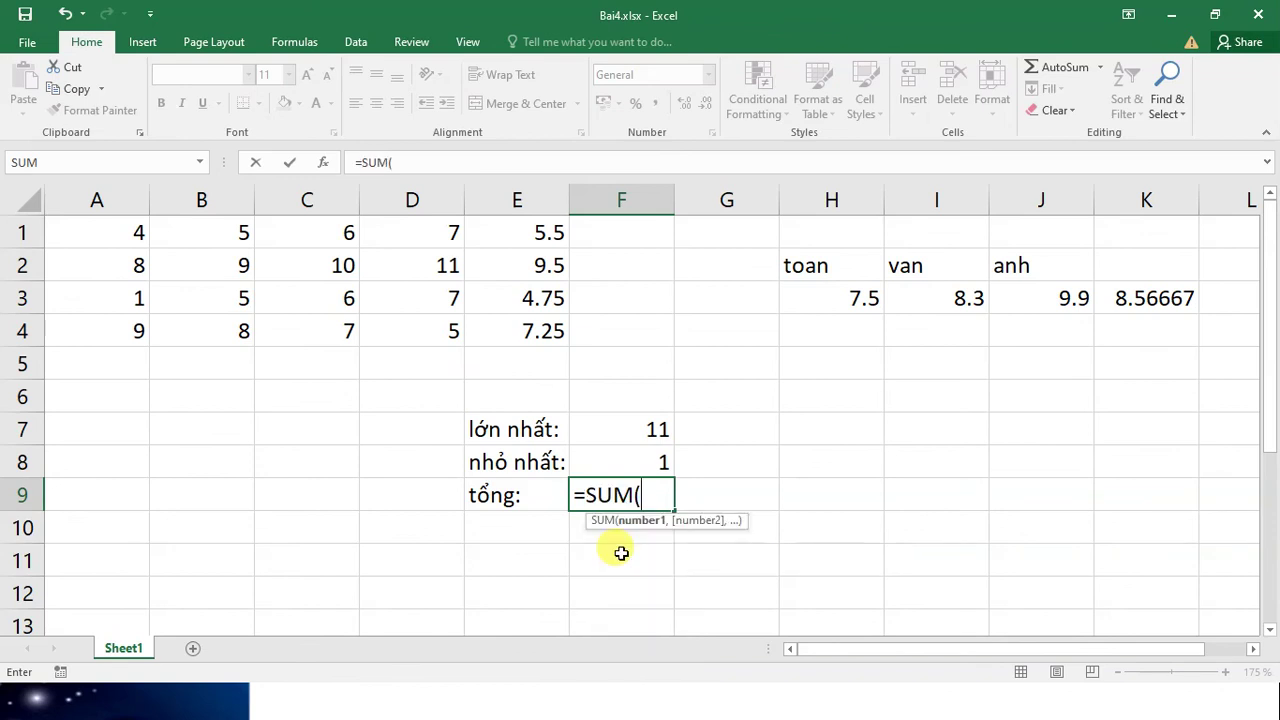
left_click_drag(134, 232, 419, 340)
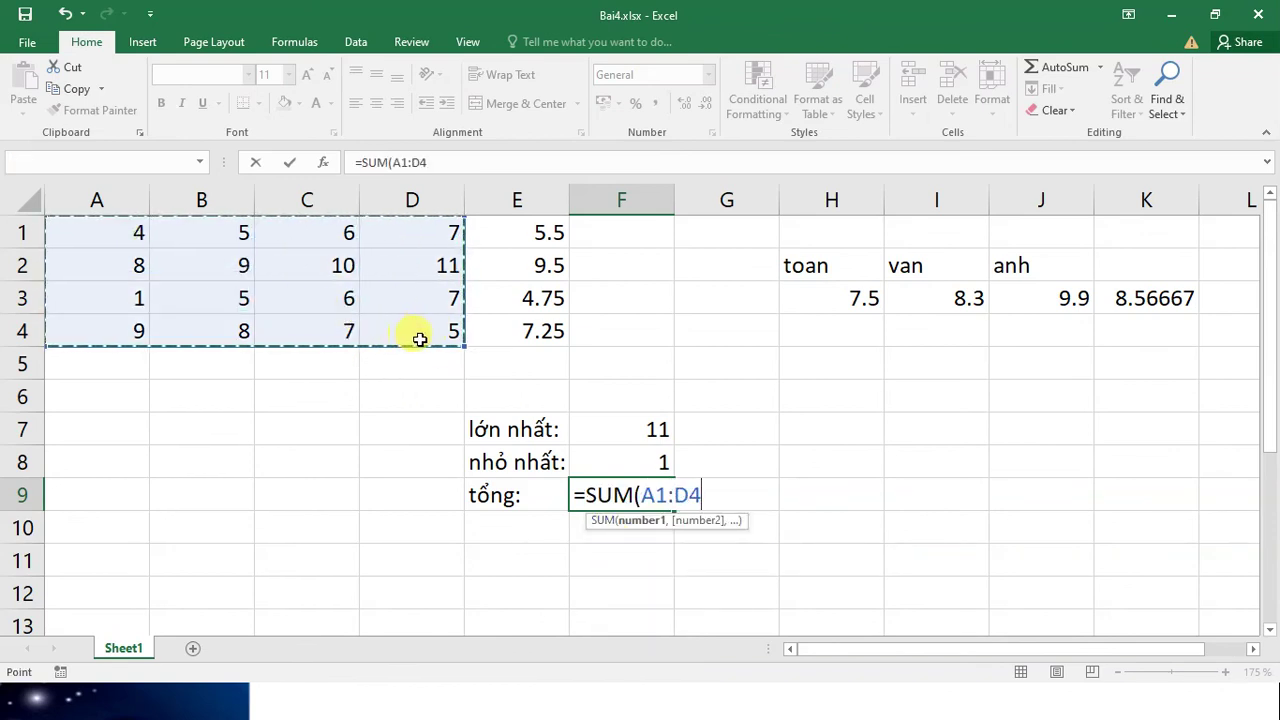
type(")")
key("Return")
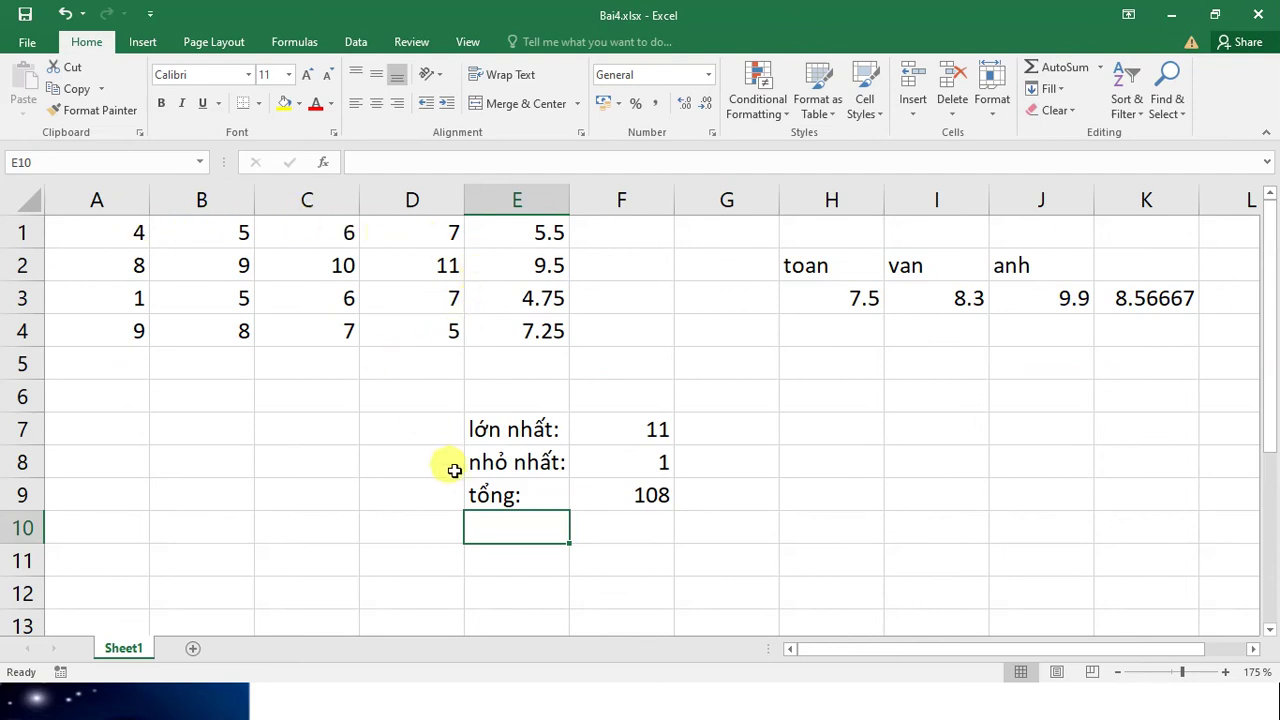
Label E10 "trung bình:" and average the block A1:D4 in F10 with the formula =AVERAGE(A1:D4).
type("tri")
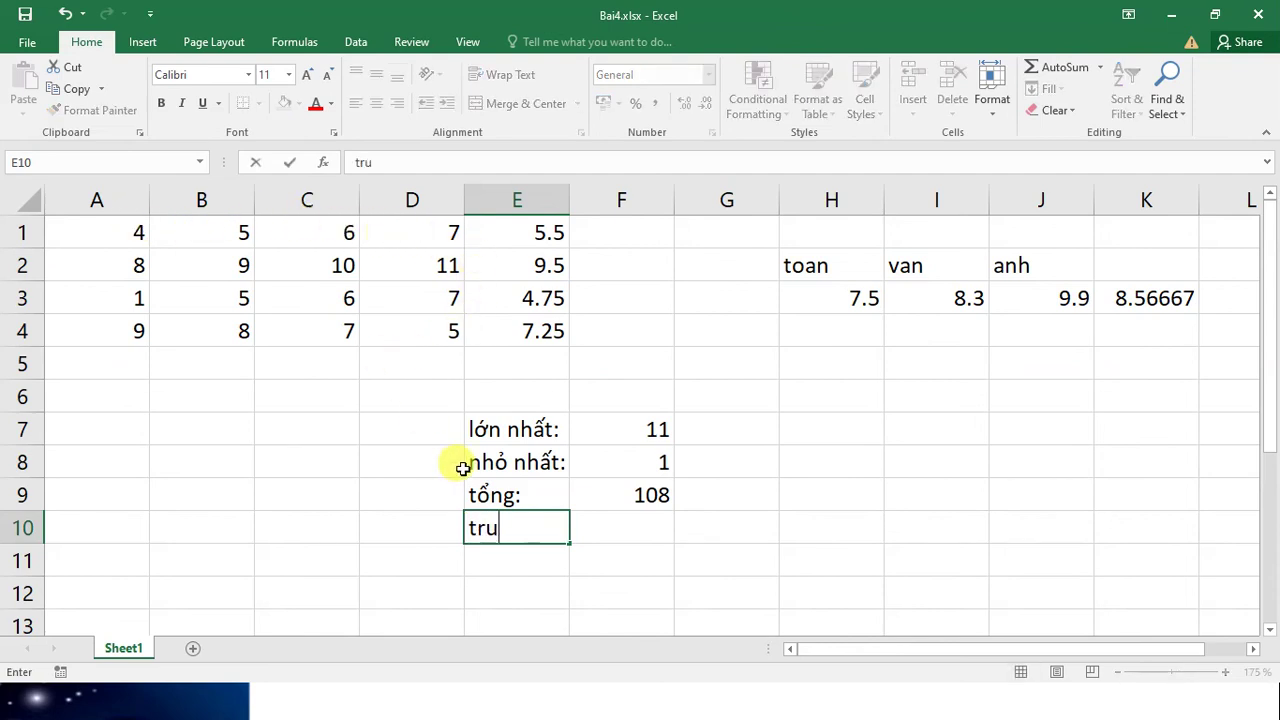
key("Tab")
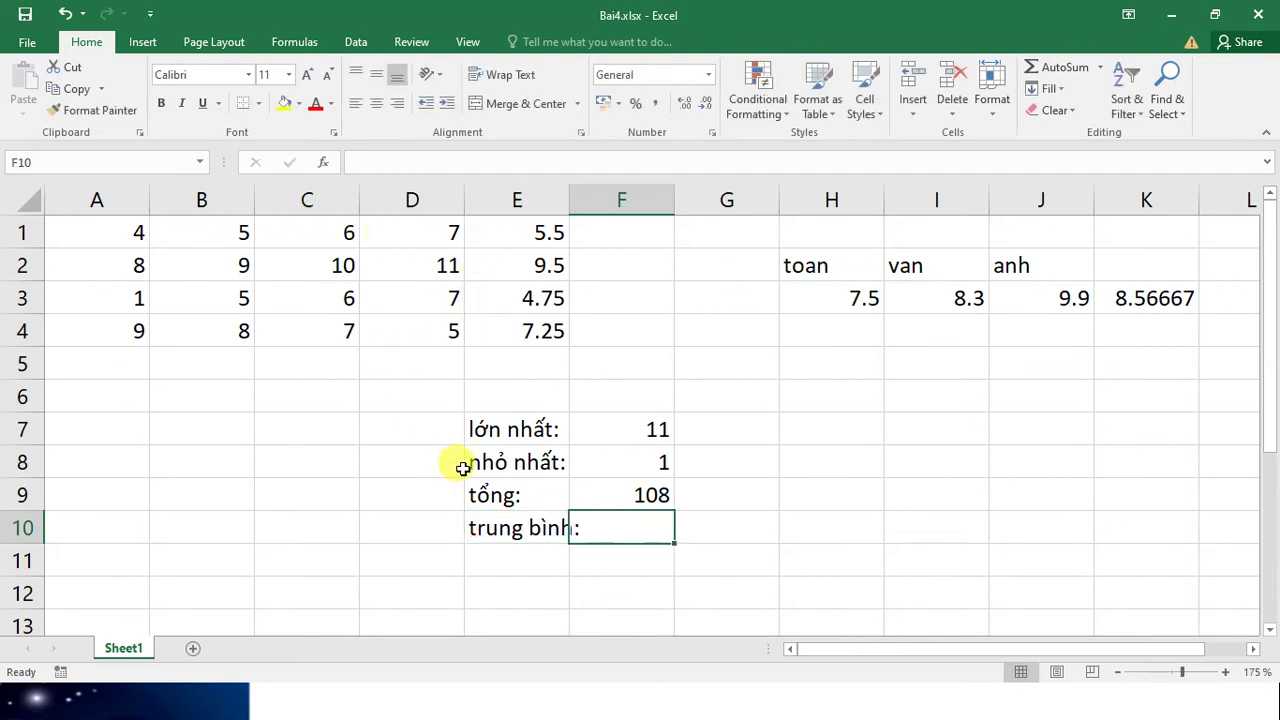
type("=av")
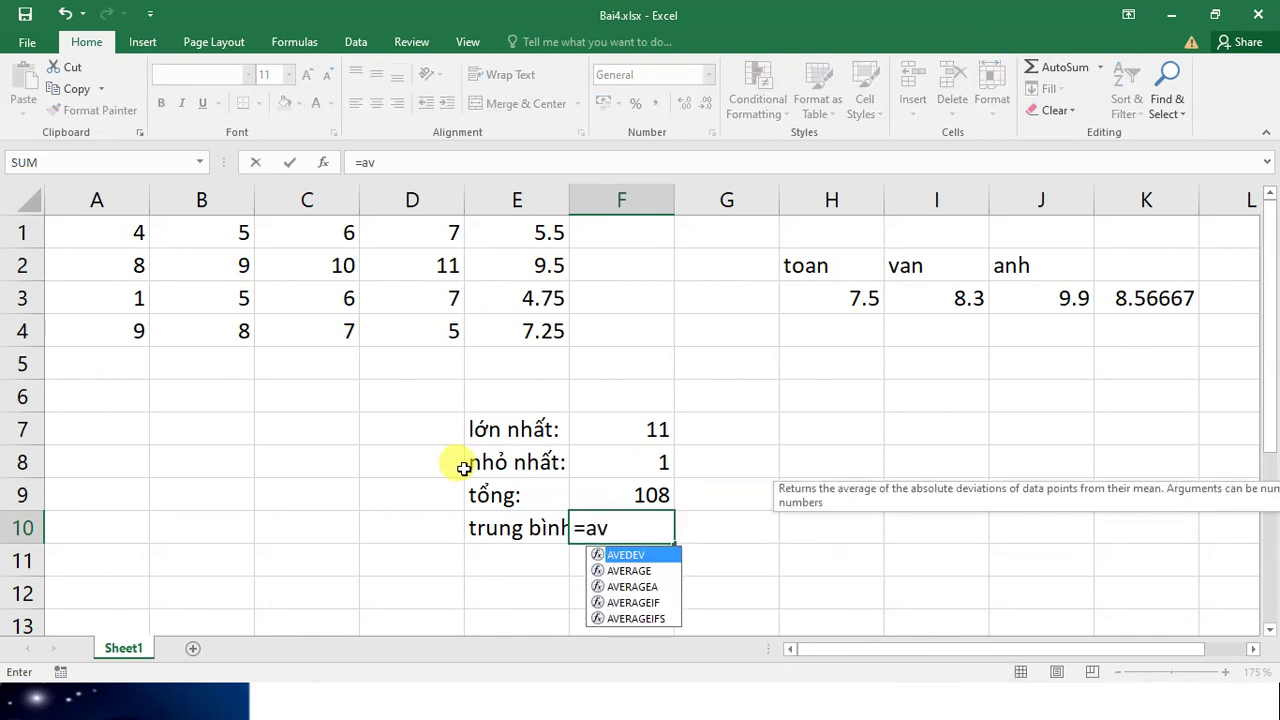
double_click(628, 570)
left_click_drag(118, 232, 432, 338)
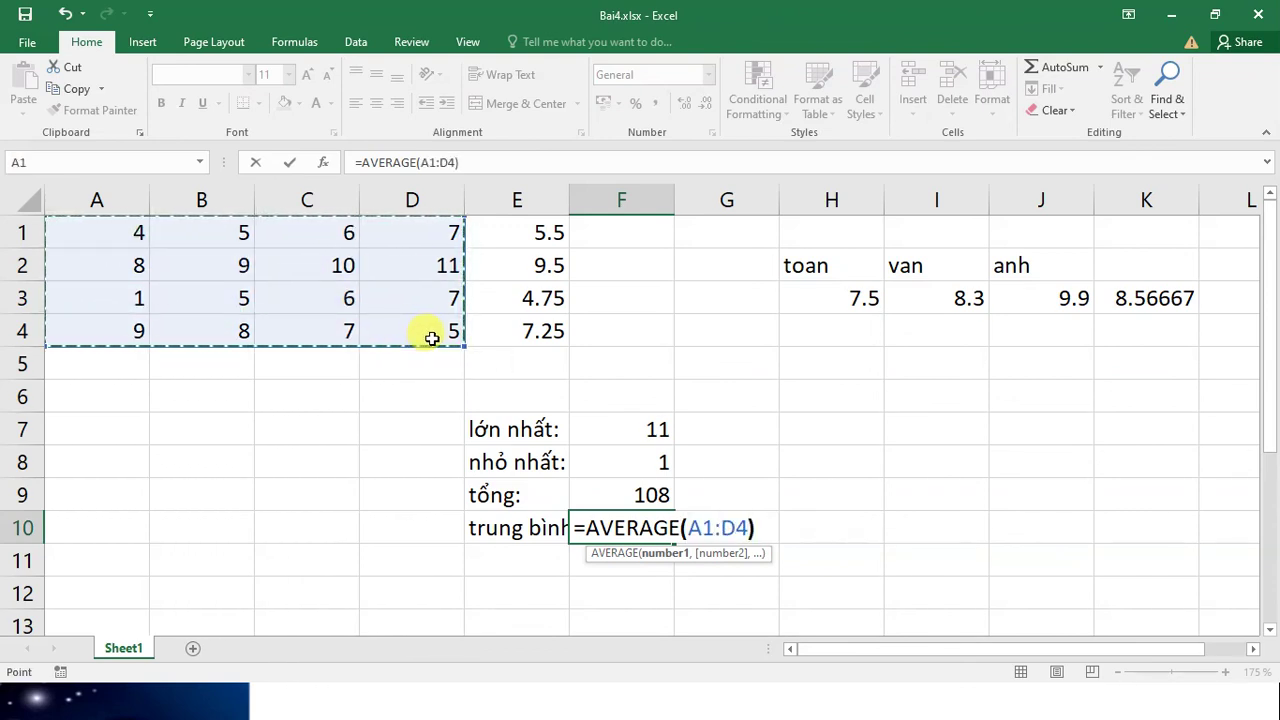
key("Return")
left_click_drag(521, 428, 642, 528)
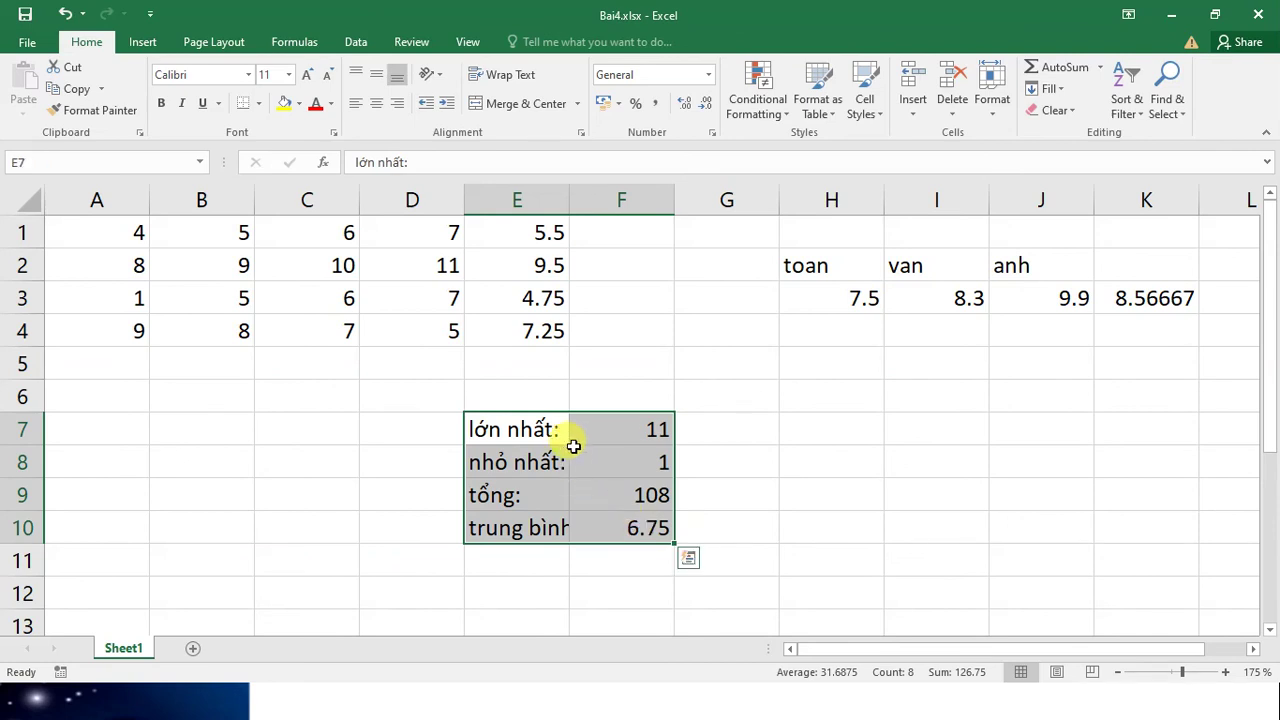
left_click(740, 480)
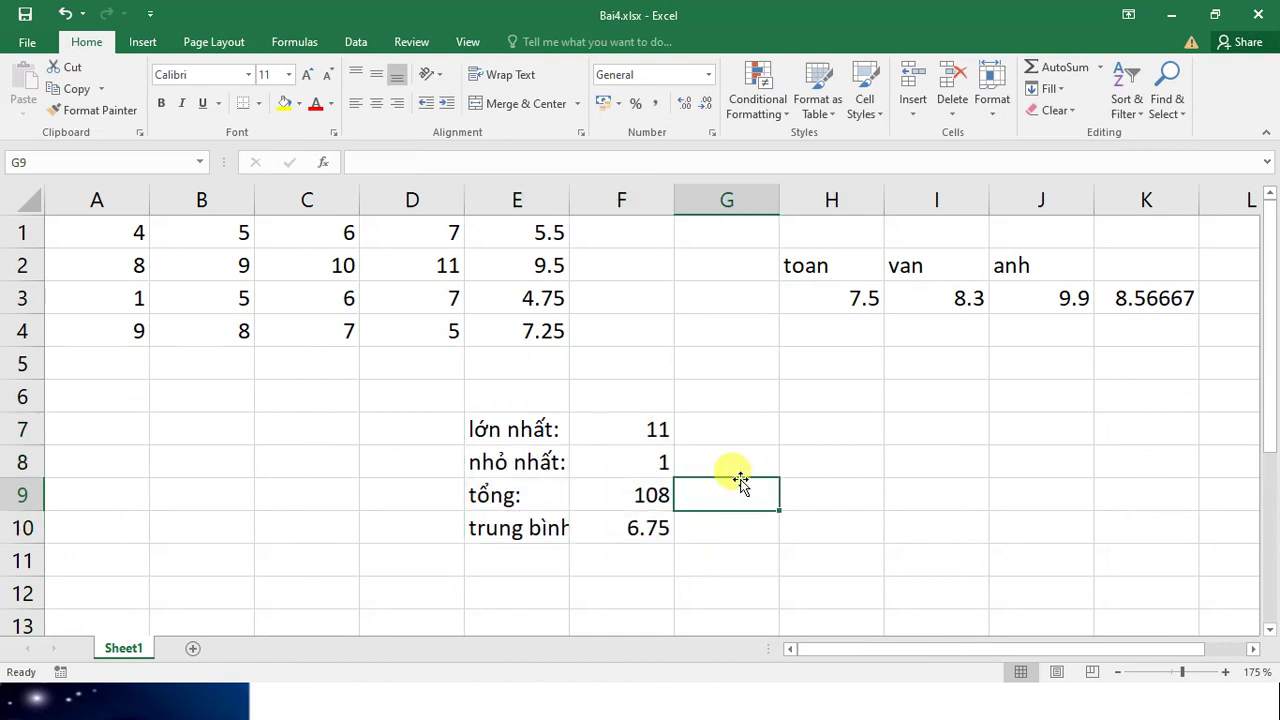